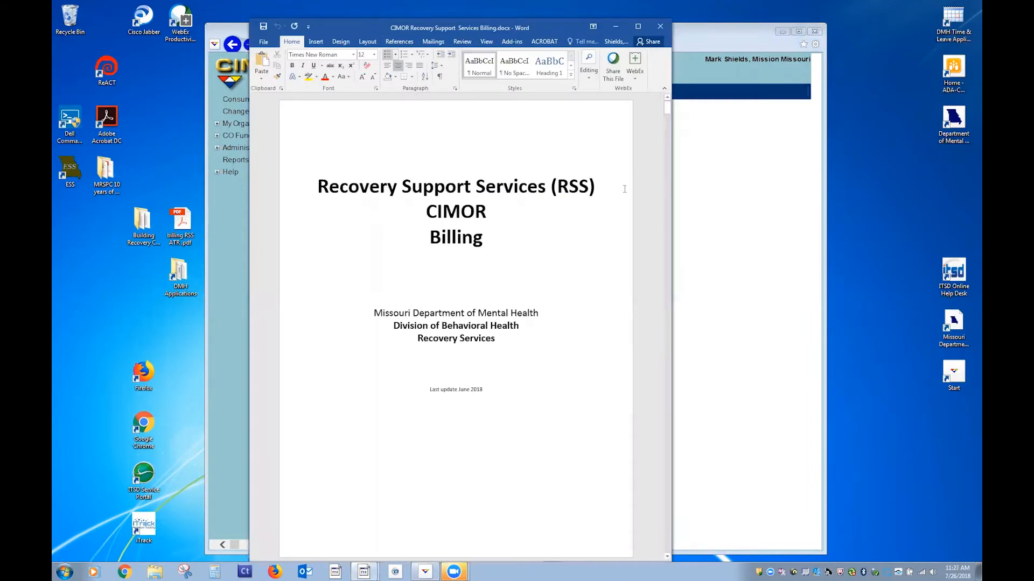
# Review the access request and login pages of the CIMOR billing guide, and move its window out of view
pyautogui.moveTo(666, 107); pyautogui.dragTo(667, 173)
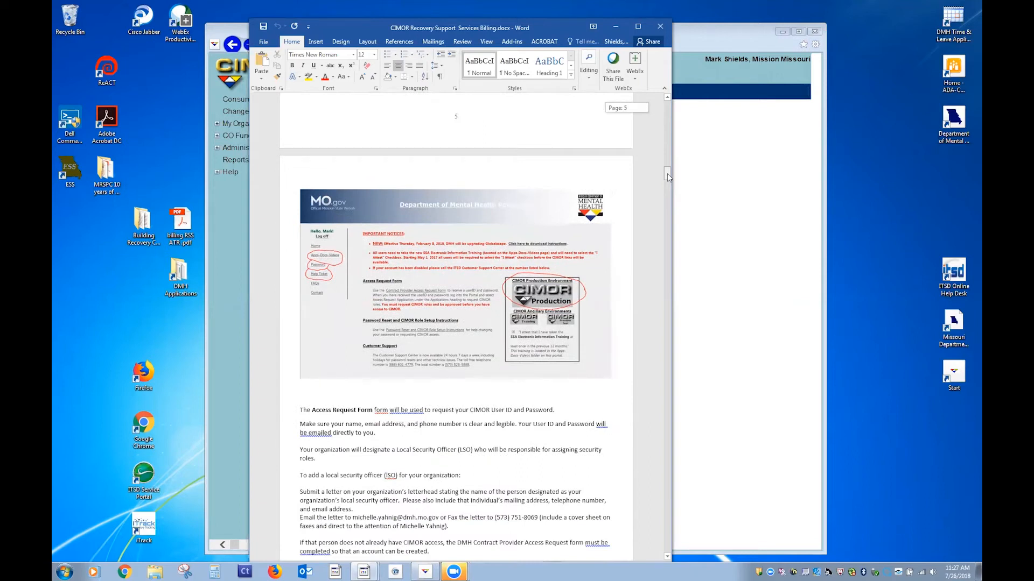
pyautogui.moveTo(668, 173); pyautogui.dragTo(667, 188)
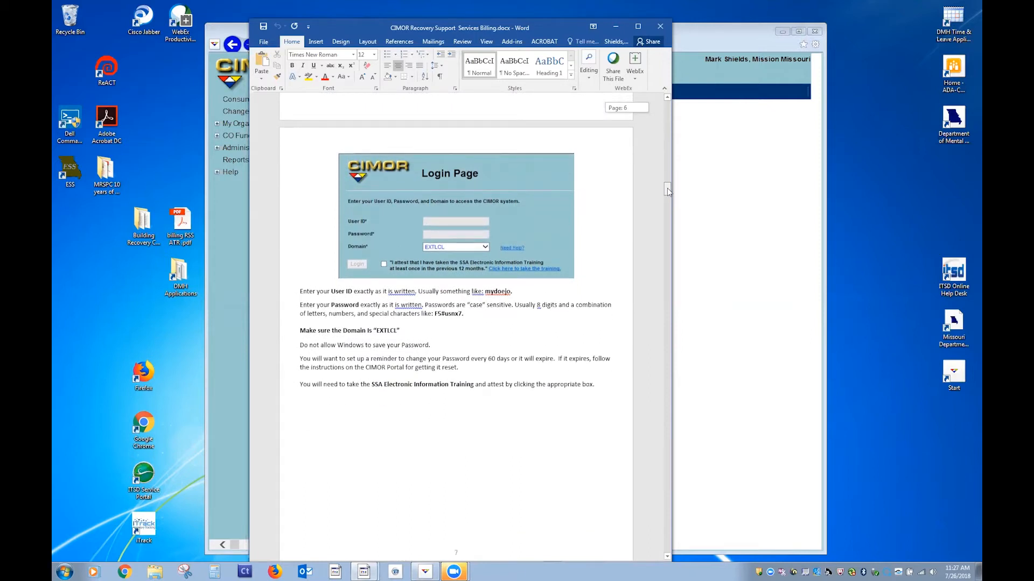
pyautogui.moveTo(667, 191); pyautogui.dragTo(667, 103)
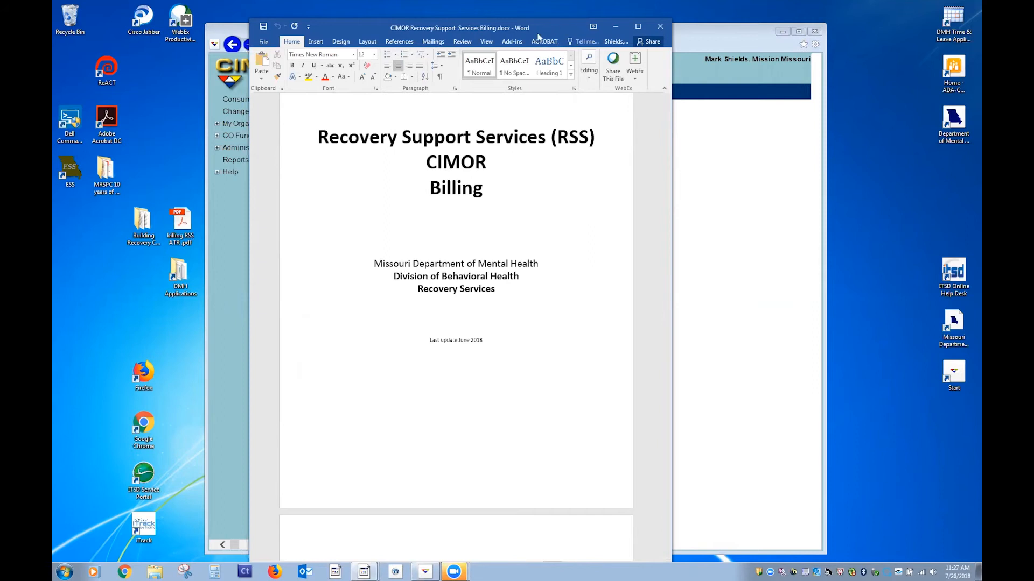
pyautogui.moveTo(545, 30); pyautogui.dragTo(981, 43)
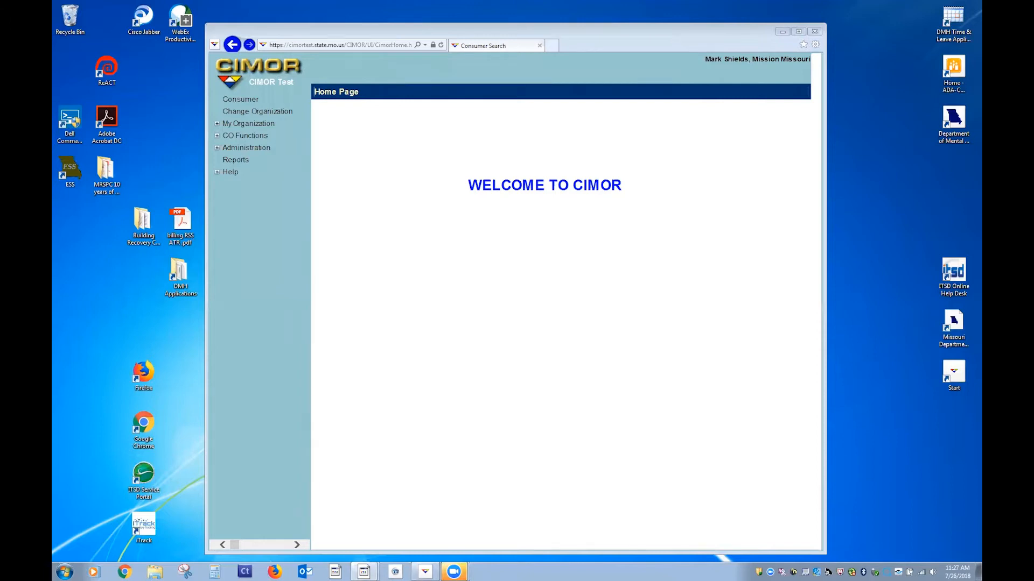
# Bring the RSS IFB document into view, enlarge its window to read the Care Coordination requirements, and minimize it
pyautogui.moveTo(981, 43); pyautogui.dragTo(599, 73)
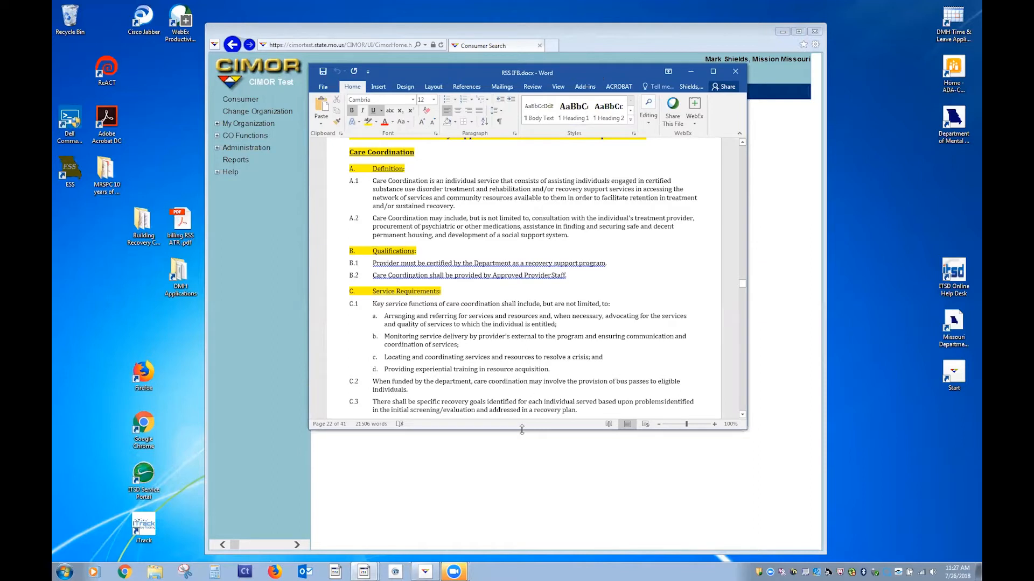
pyautogui.moveTo(522, 430); pyautogui.dragTo(522, 487)
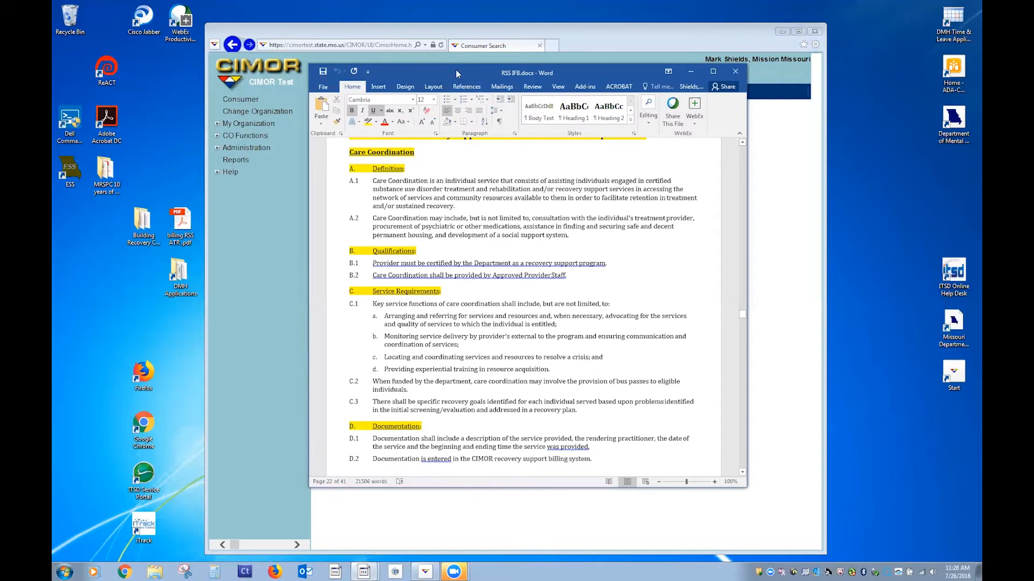
pyautogui.click(691, 71)
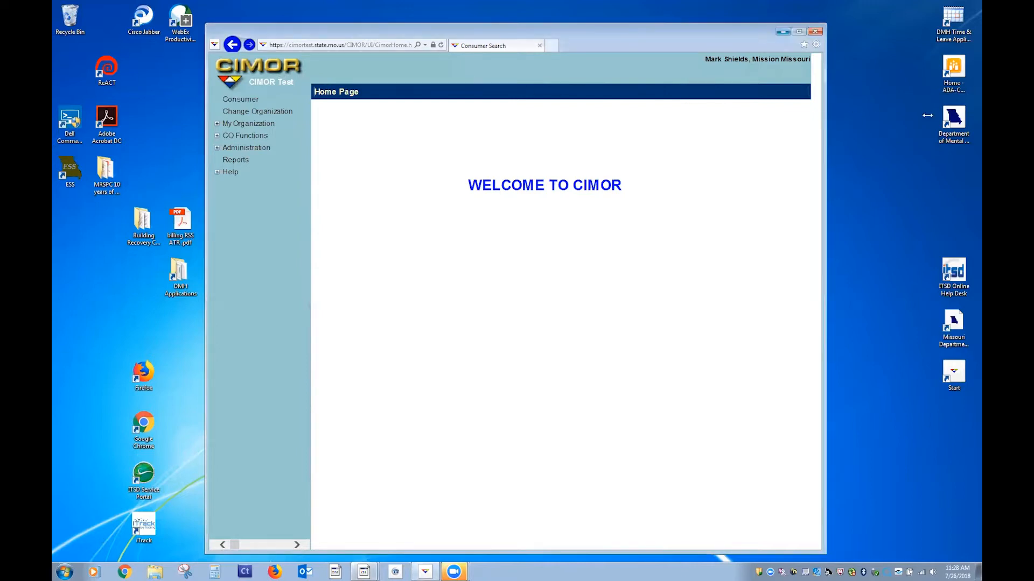
# Maximize the CIMOR browser window and open RS Billing within the organization's ATR functions
pyautogui.moveTo(825, 117); pyautogui.dragTo(927, 118)
pyautogui.click(901, 32)
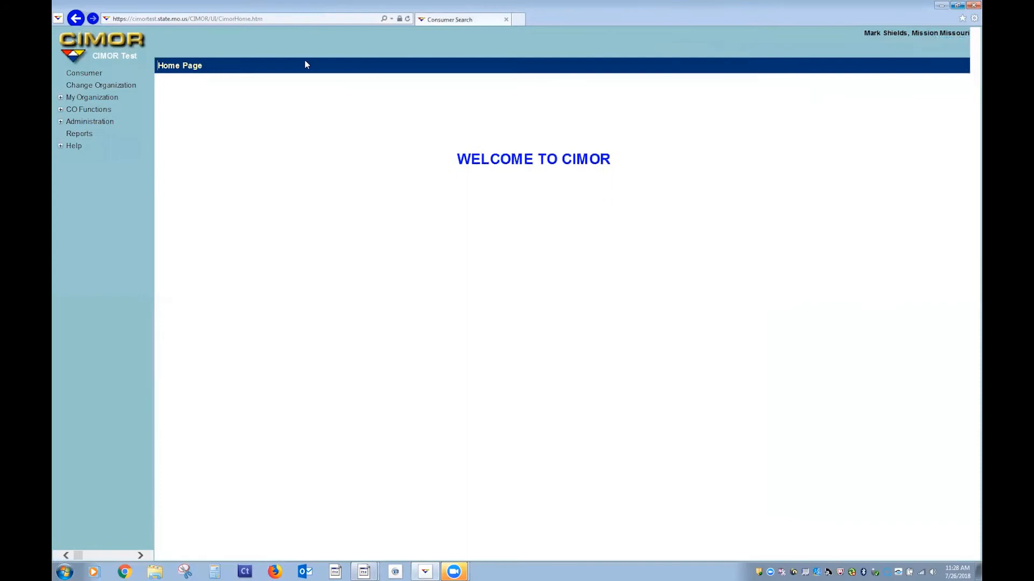
pyautogui.click(60, 99)
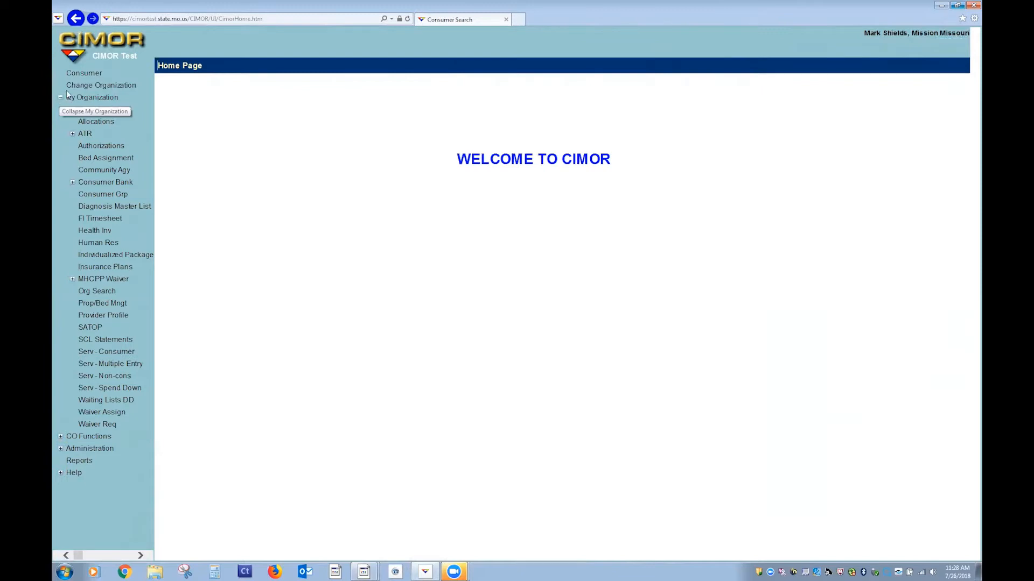
pyautogui.click(73, 135)
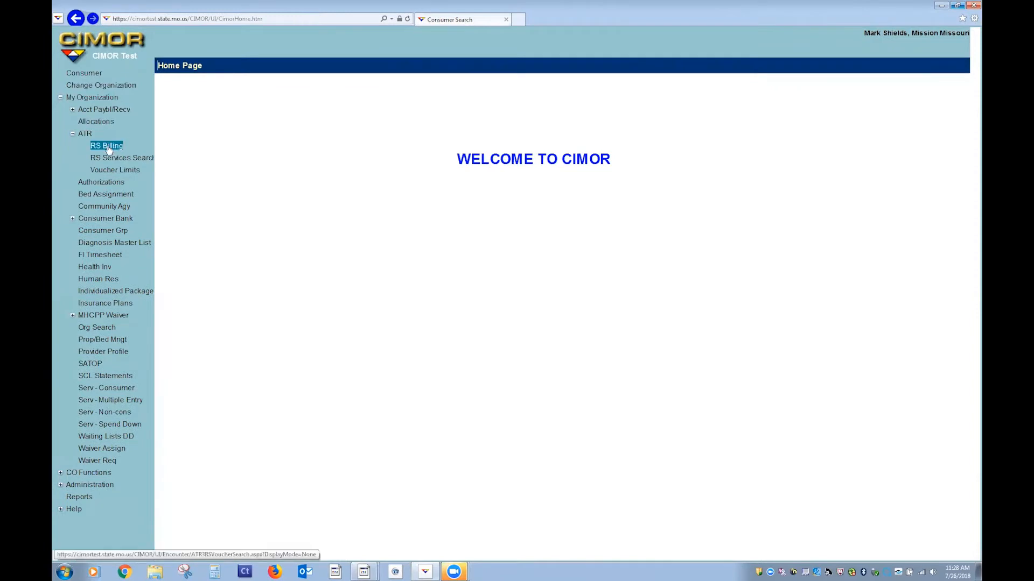
pyautogui.click(108, 150)
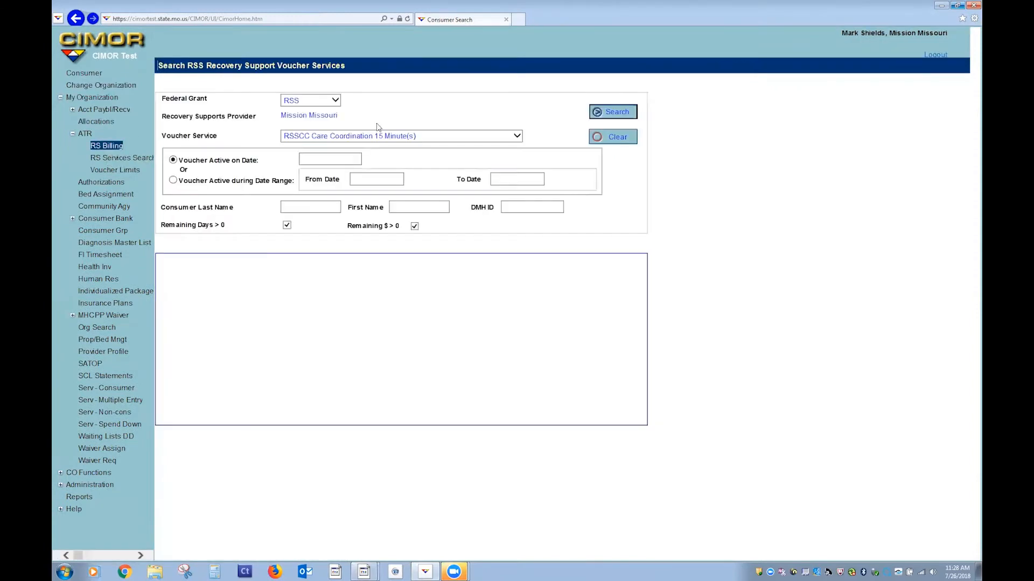
# Clear the voucher search criteria and set the federal grant to RSS, leaving the voucher service blank
pyautogui.click(614, 141)
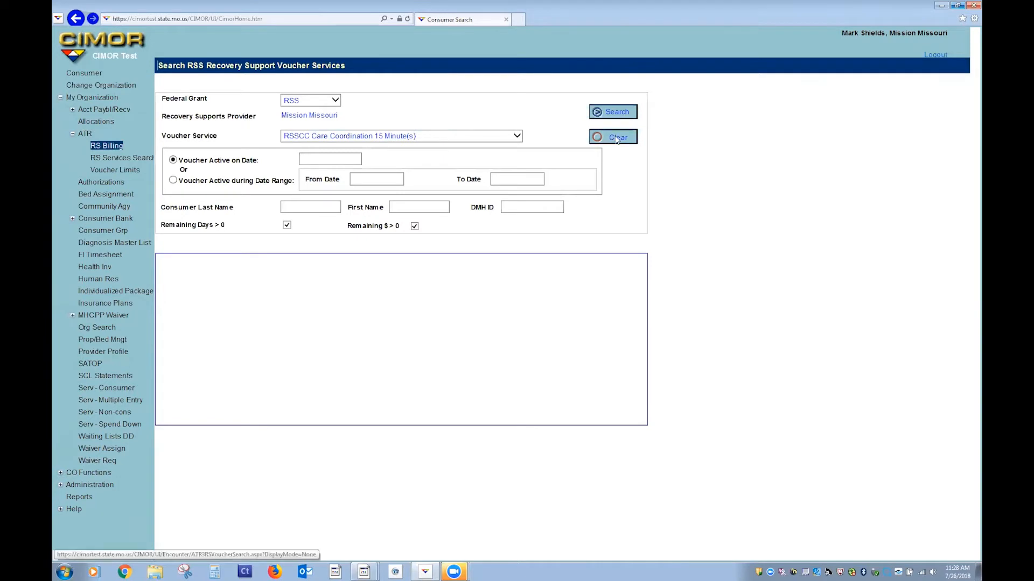
pyautogui.click(335, 101)
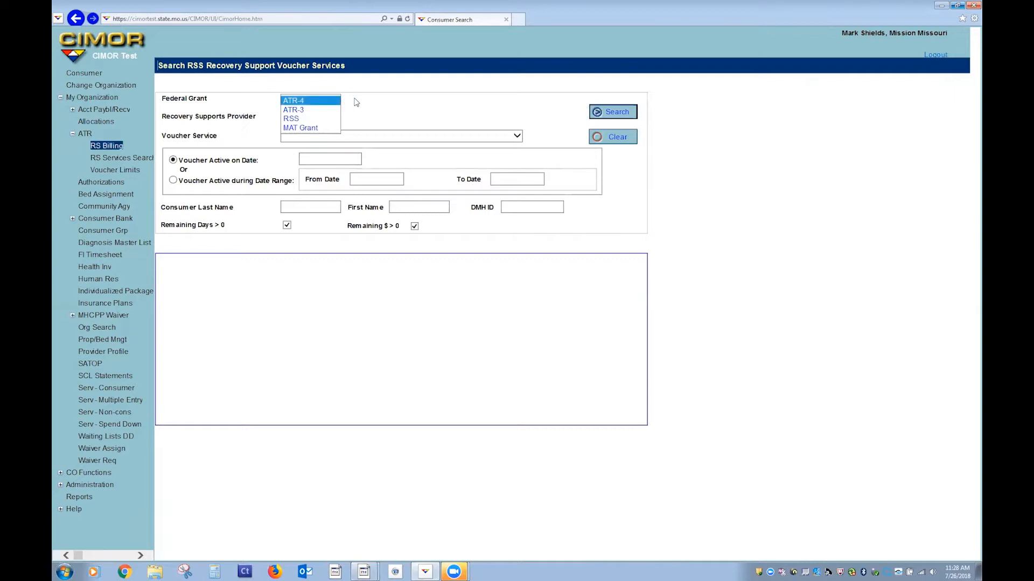
pyautogui.click(313, 121)
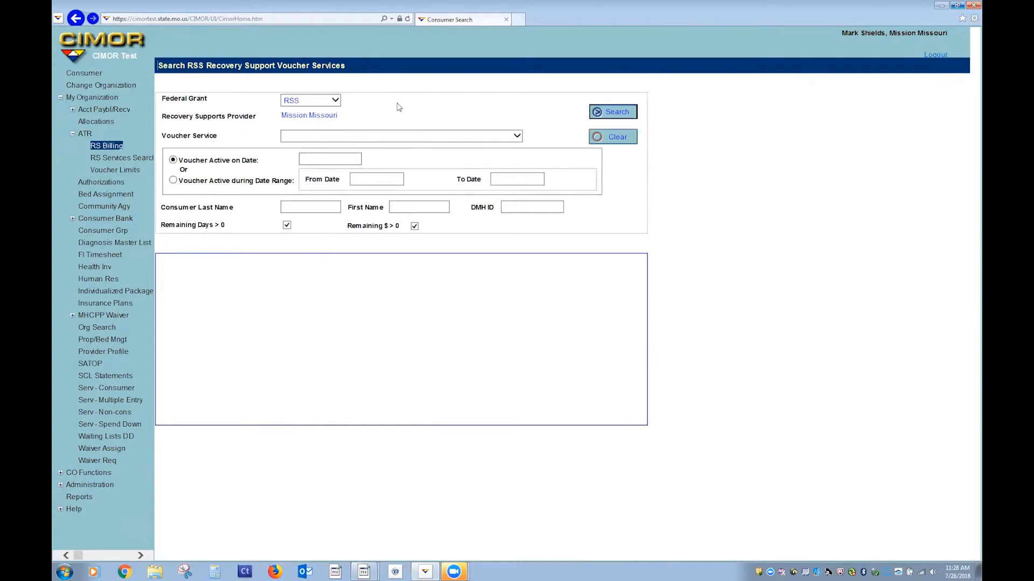
pyautogui.click(414, 138)
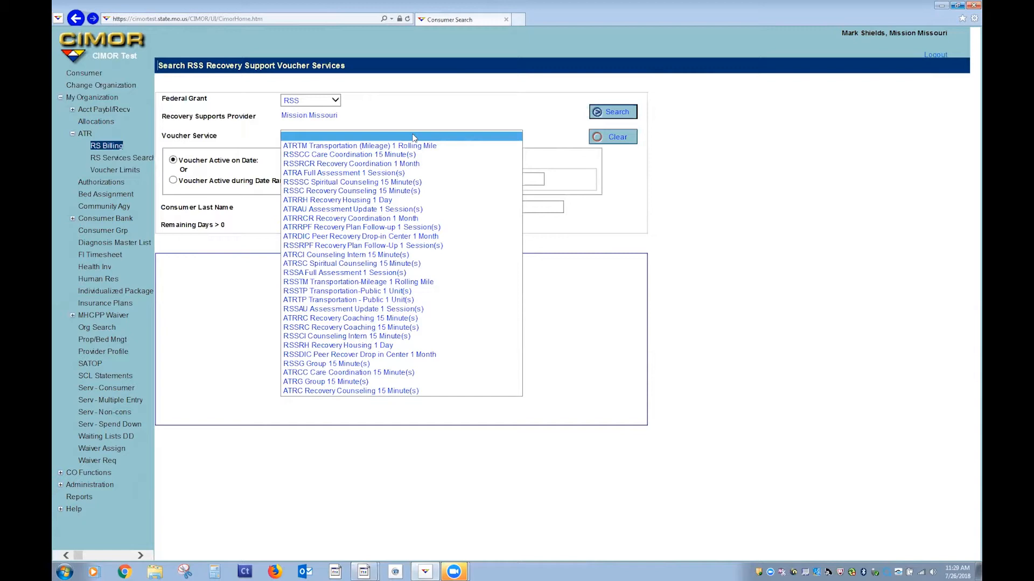
pyautogui.click(538, 135)
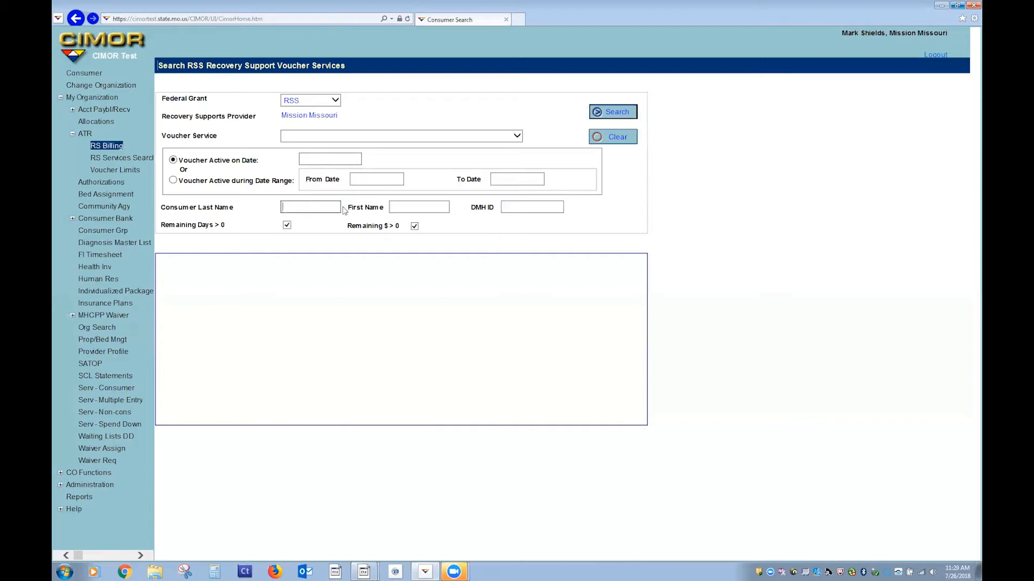
# Enter the consumer's last and first name and search for their RSS vouchers
pyautogui.write('Recovery')
pyautogui.press('Tab')
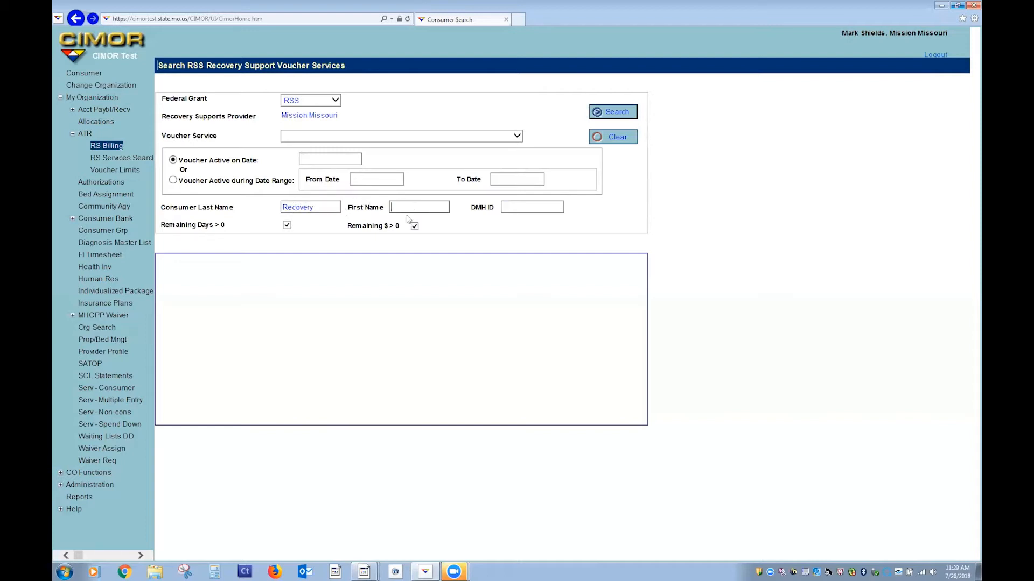
pyautogui.write('Joe')
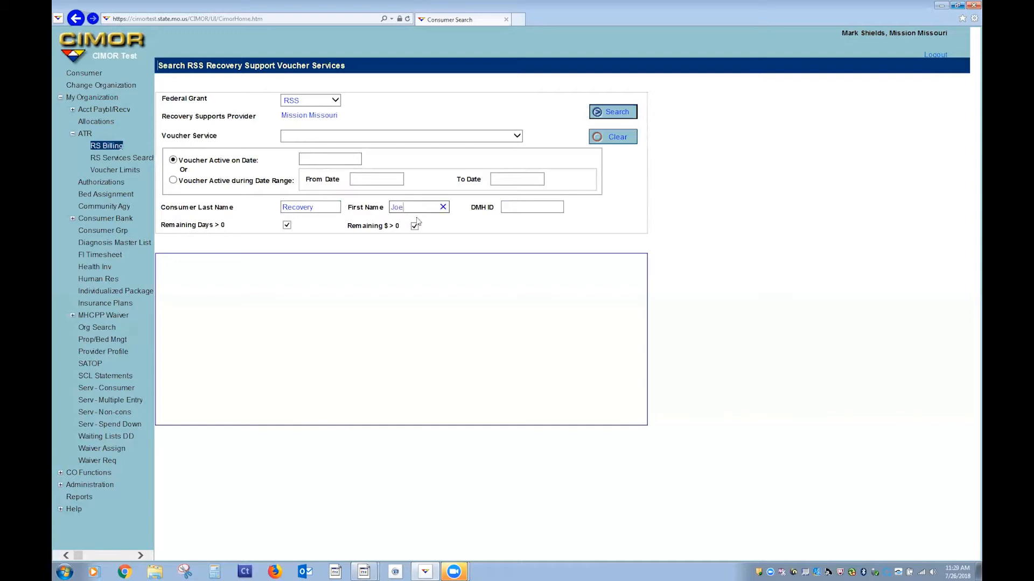
pyautogui.click(627, 118)
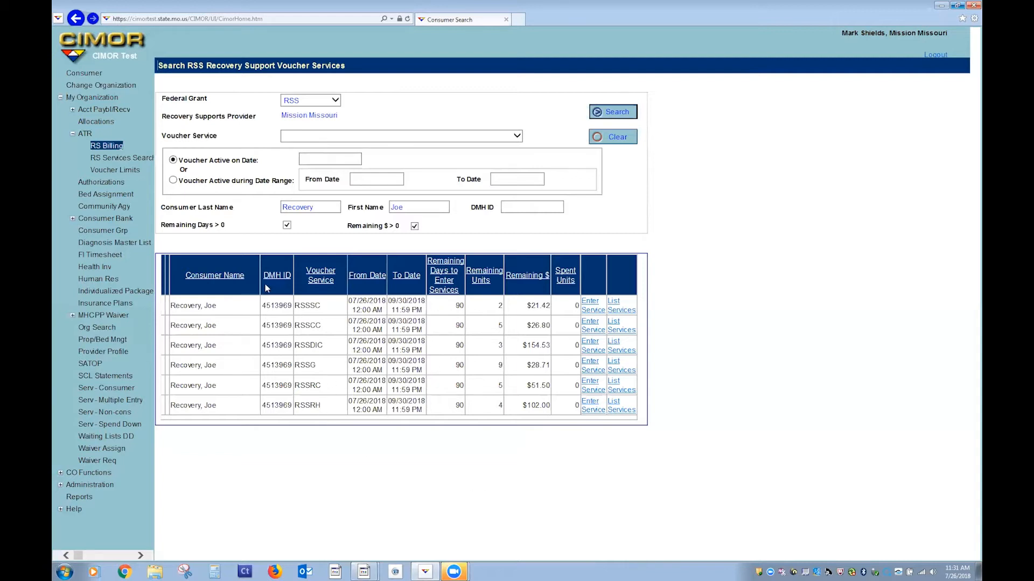
pyautogui.click(594, 310)
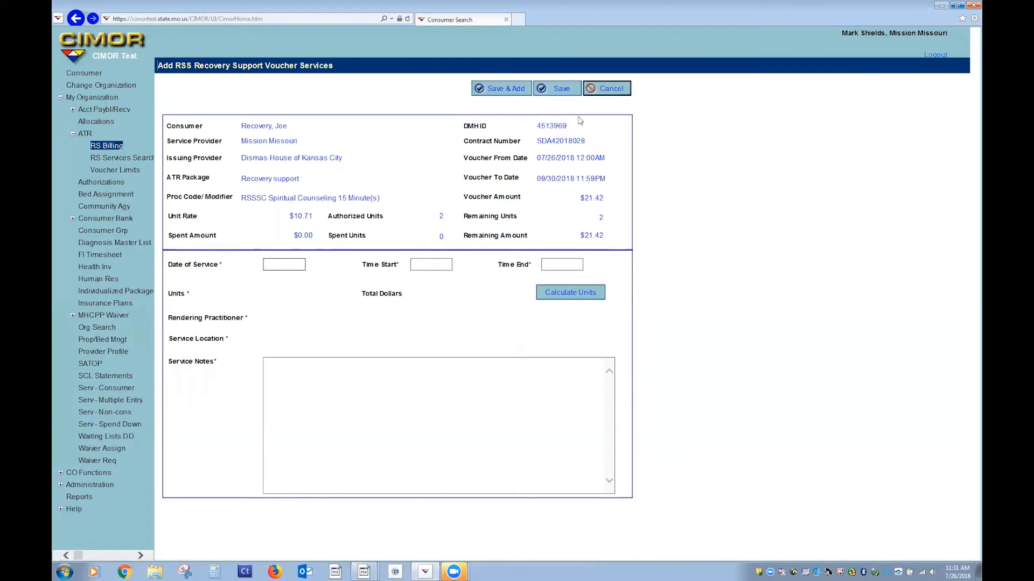
pyautogui.click(614, 90)
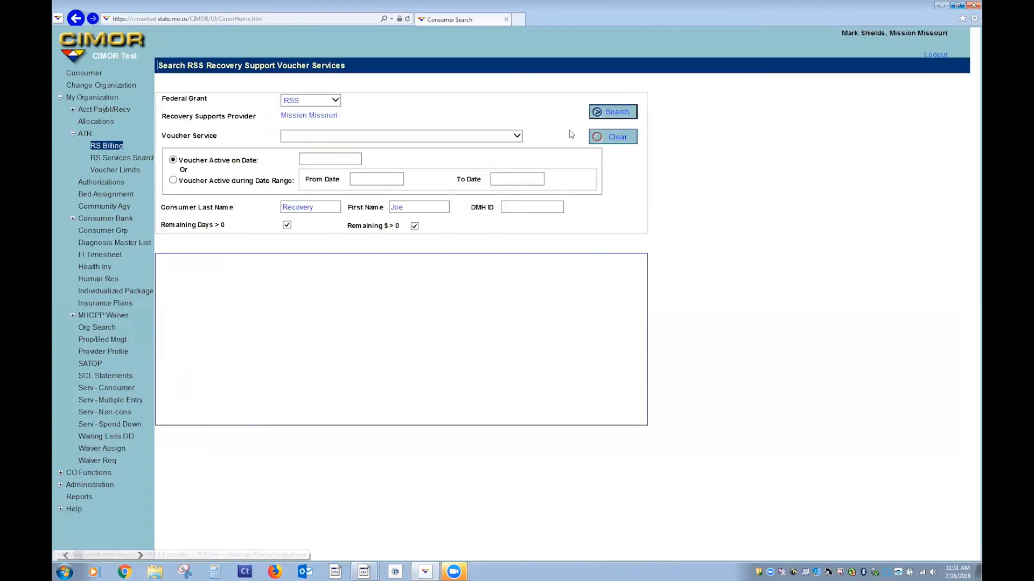
pyautogui.click(619, 112)
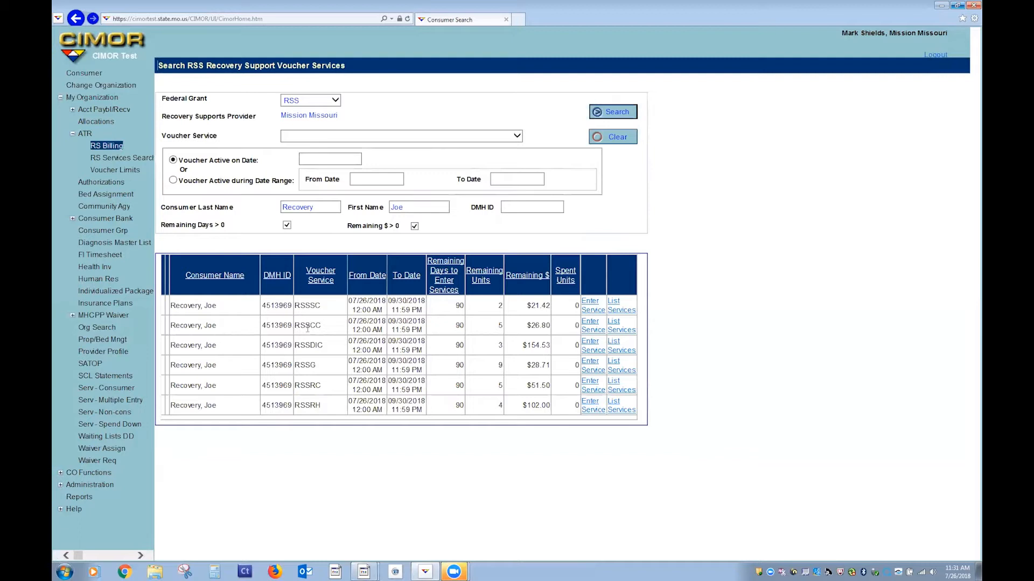
# Start a service entry for the RSSCC voucher and set the date of service to 7-26-2018
pyautogui.click(592, 328)
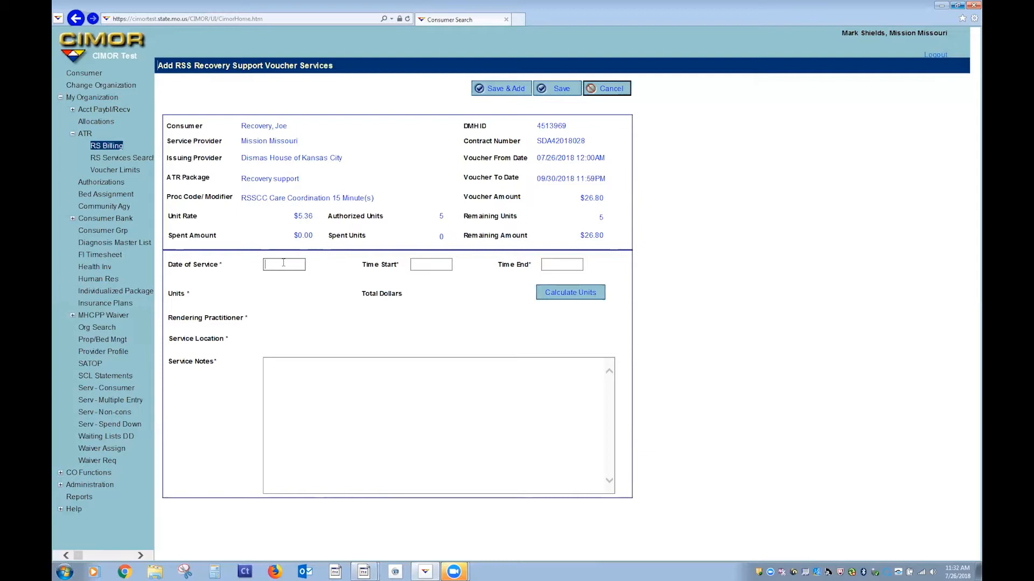
pyautogui.write('7-26-2018')
pyautogui.click(337, 270)
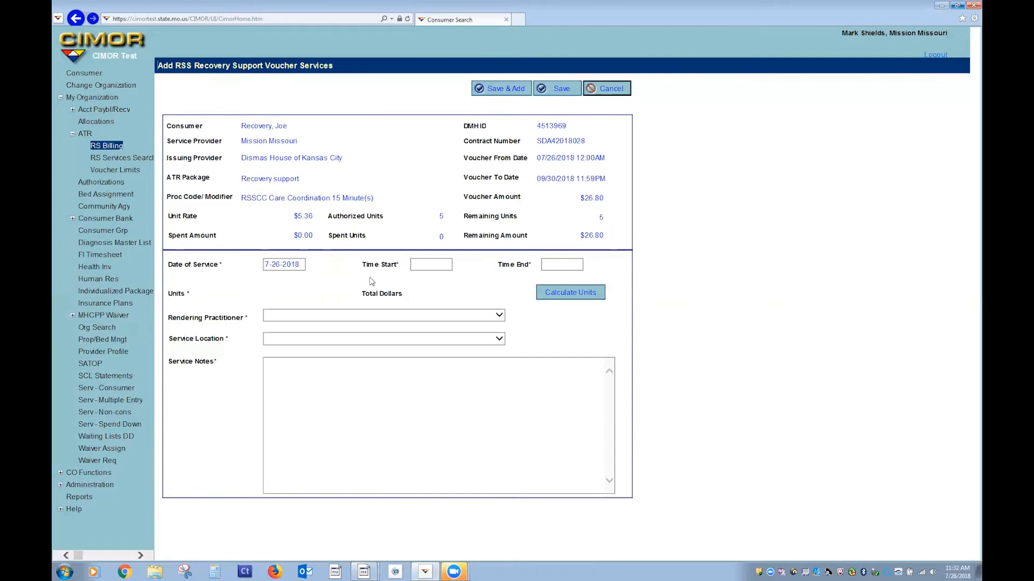
# Set the service start time to 8:00 am and the end time to 8:09 am
pyautogui.click(426, 268)
pyautogui.click(433, 265)
pyautogui.write('8:00 am')
pyautogui.press('Tab')
pyautogui.click(467, 285)
pyautogui.click(557, 262)
pyautogui.write('09 am')
pyautogui.press('Tab')
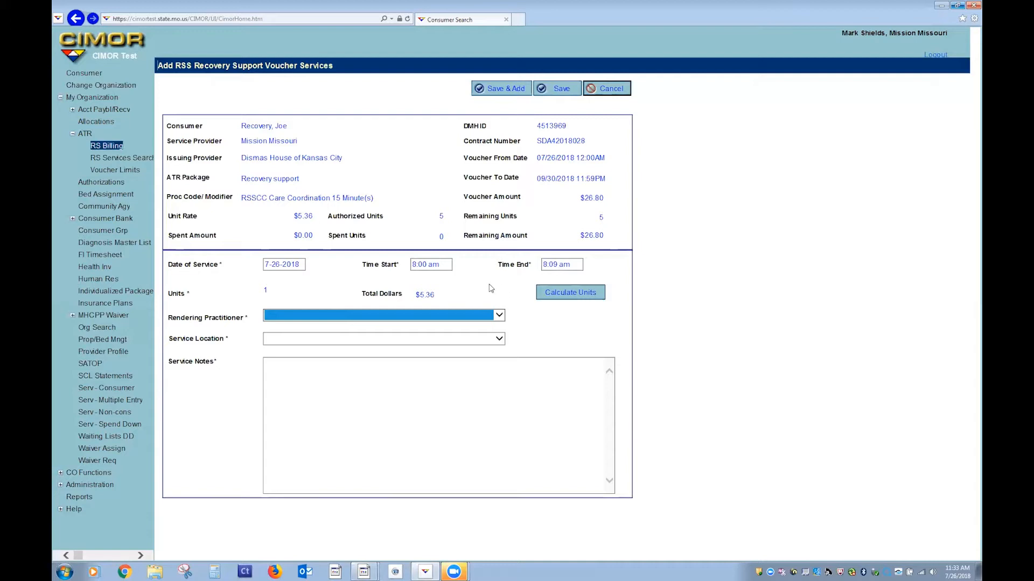
# Choose the last-listed person as the rendering practitioner and set the service location to Office
pyautogui.click(476, 320)
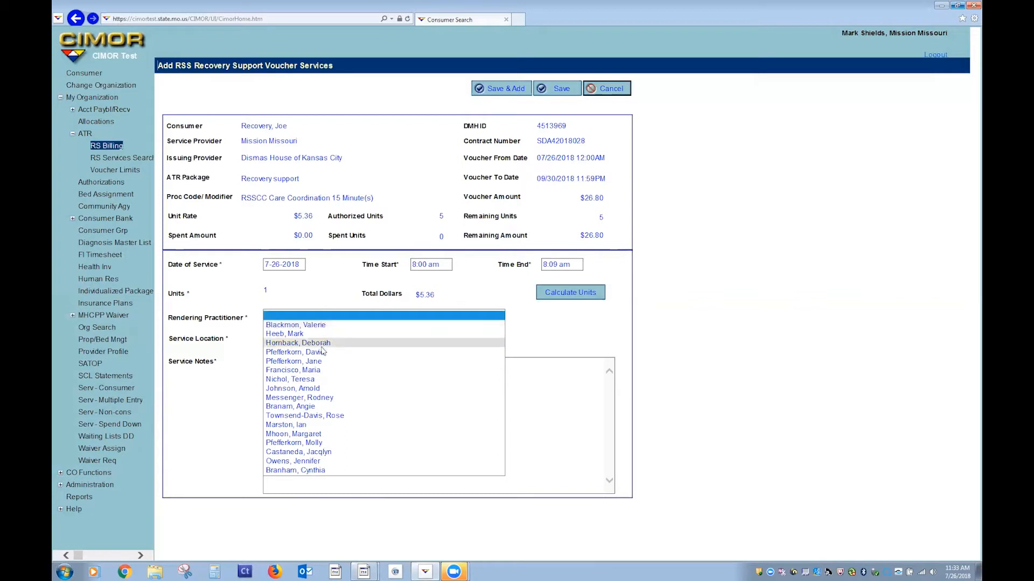
pyautogui.click(321, 471)
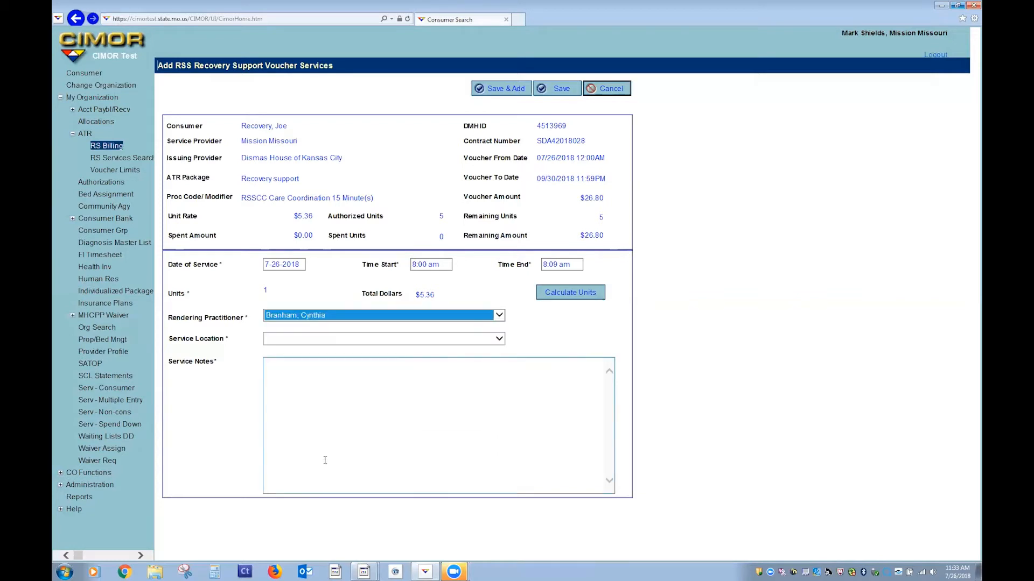
pyautogui.click(354, 338)
pyautogui.click(358, 349)
# Paste the D.1 and D.2 documentation requirements into the service notes
pyautogui.click(338, 374)
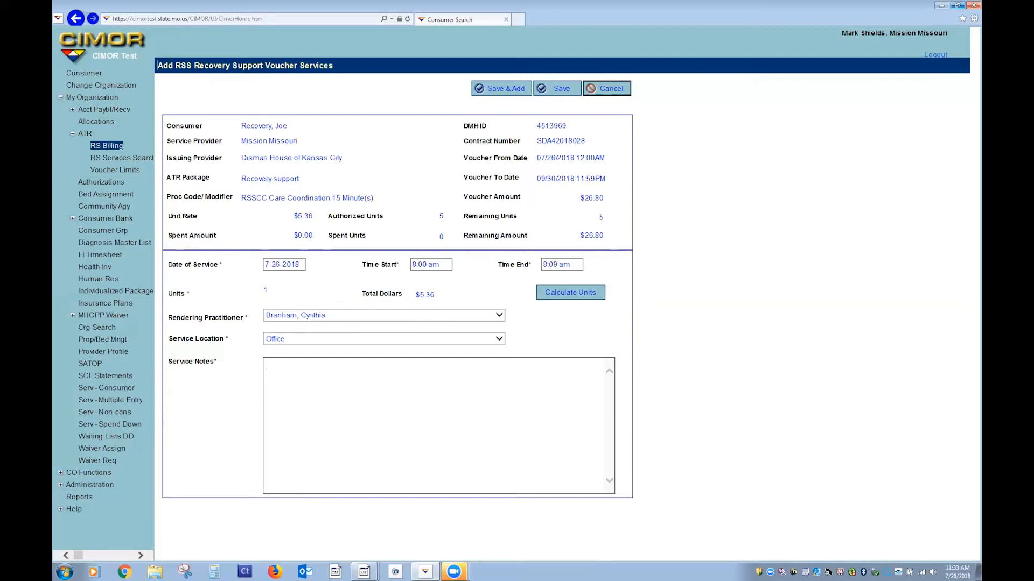
pyautogui.hotkey('alt', 'Tab')
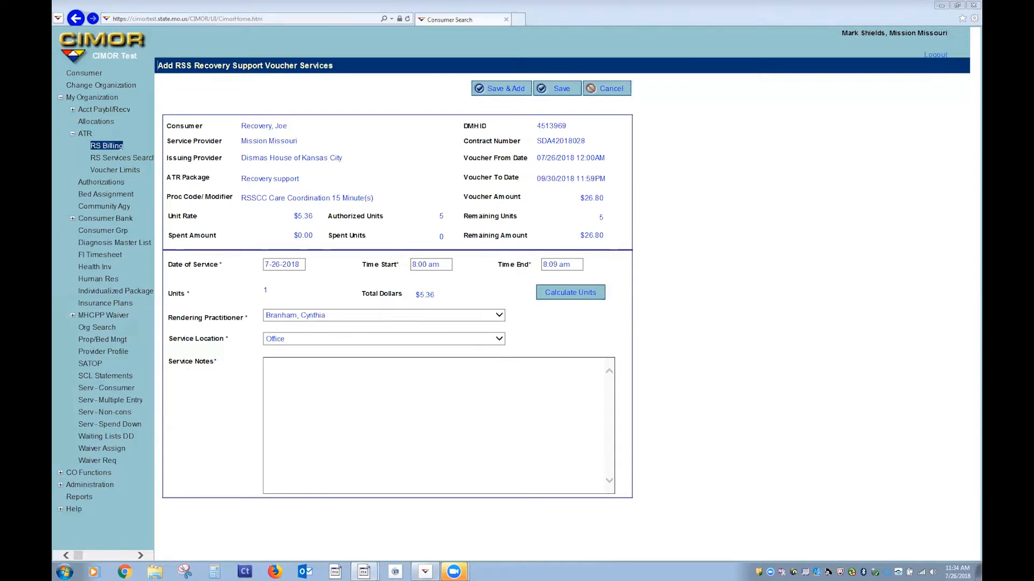
pyautogui.click(309, 375)
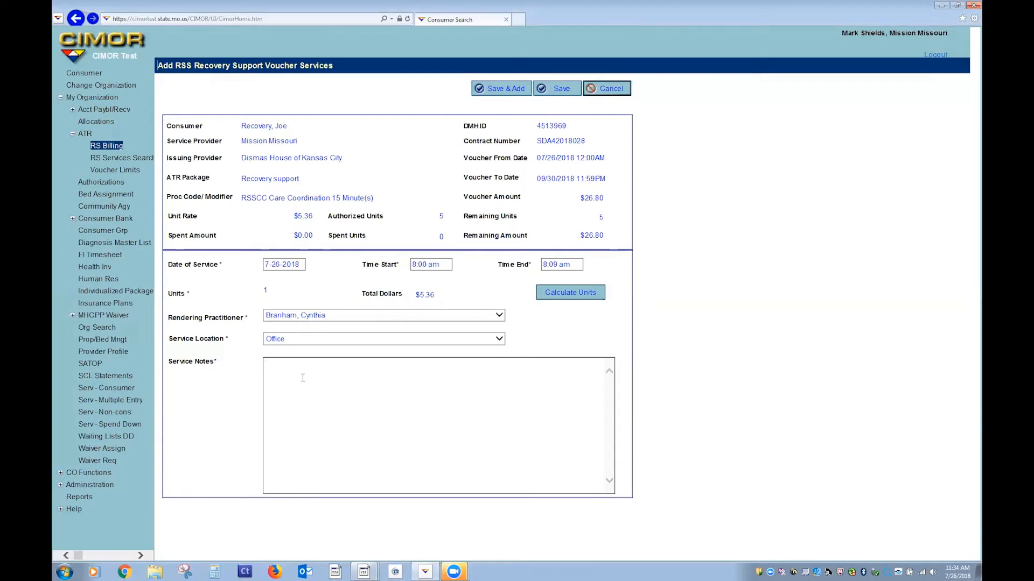
pyautogui.rightClick(303, 378)
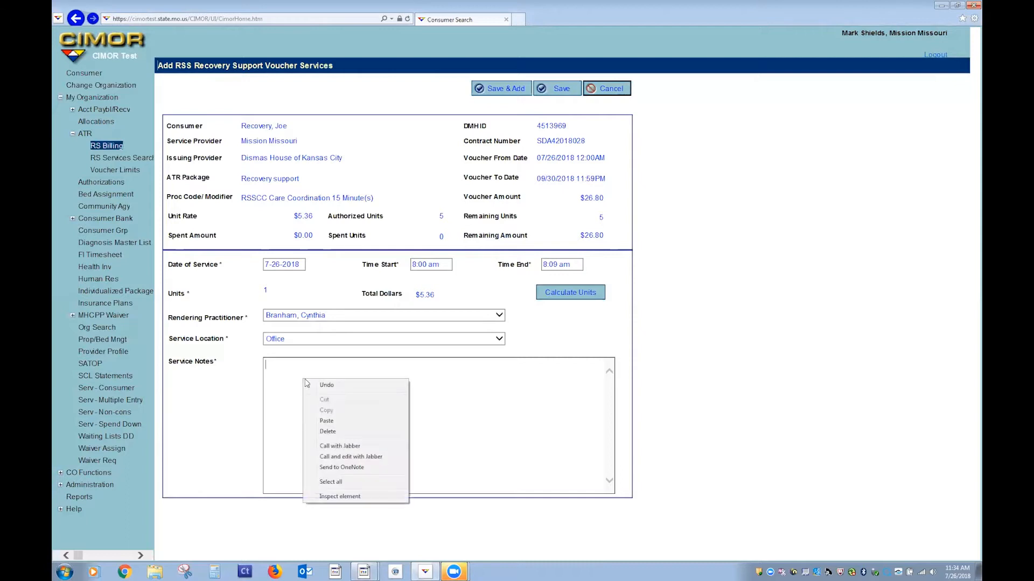
pyautogui.click(329, 421)
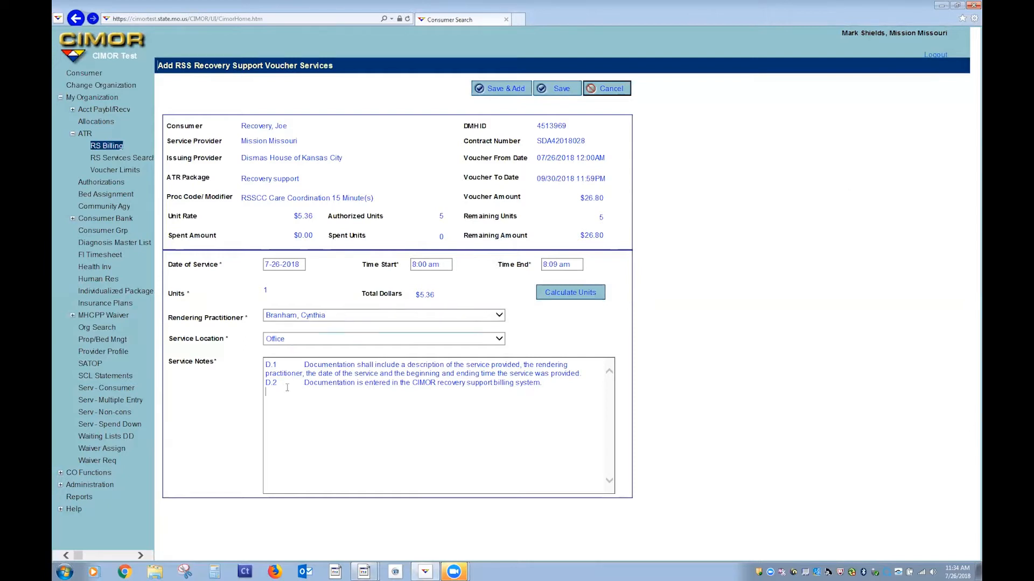
# Delete all of the pasted documentation text from the service notes
pyautogui.moveTo(550, 388); pyautogui.dragTo(280, 366)
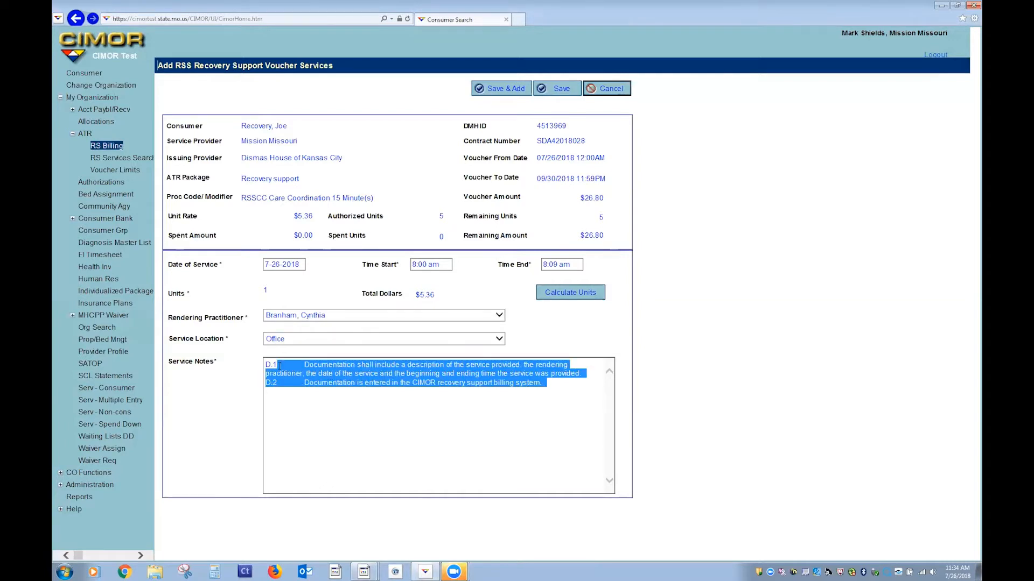
pyautogui.press('BackSpace')
pyautogui.press('BackSpace')
pyautogui.press('BackSpace')
pyautogui.press('BackSpace')
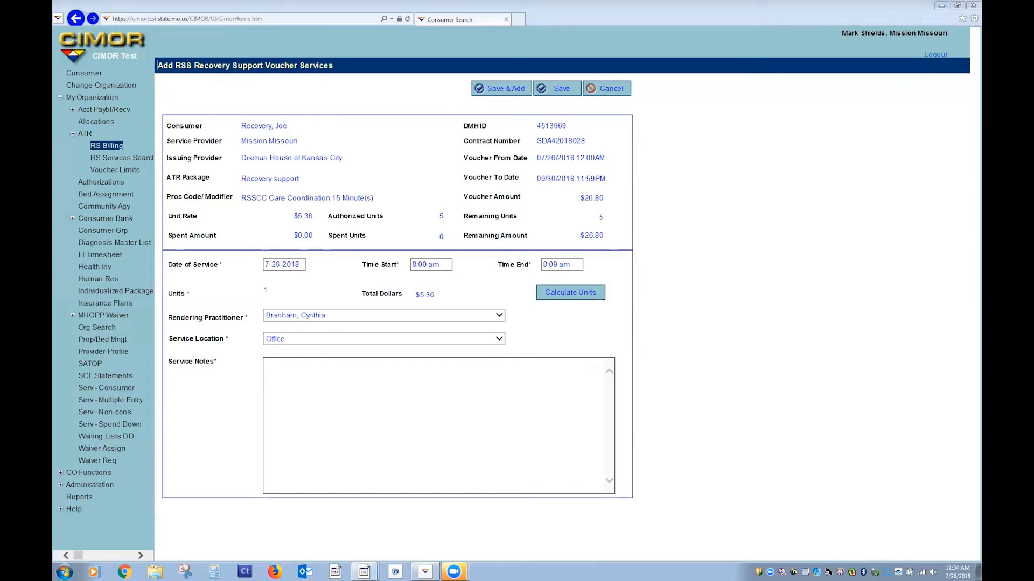
# Paste the C.1 to C.3 care coordination service functions into the service notes and save the service
pyautogui.rightClick(295, 375)
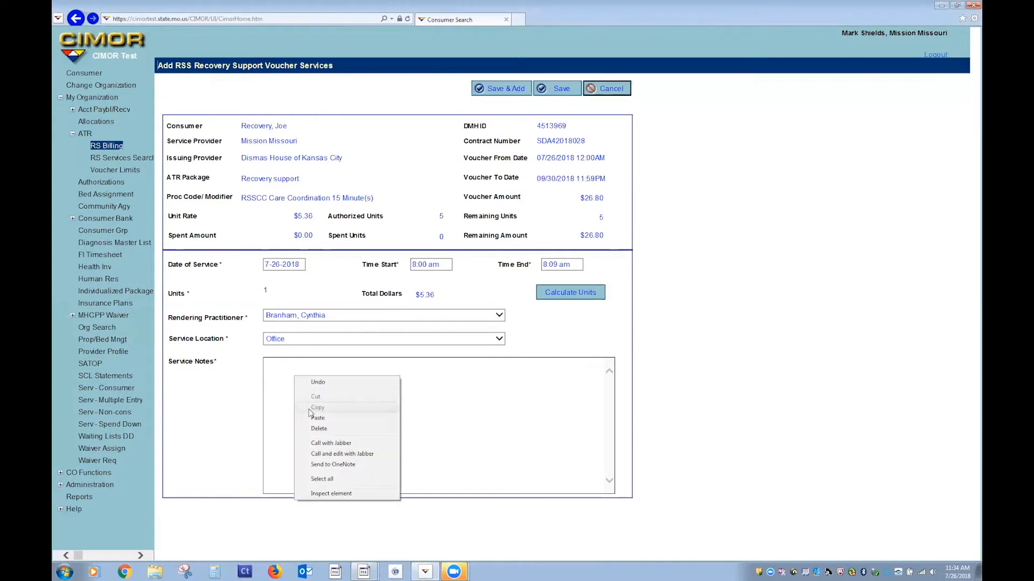
pyautogui.click(317, 418)
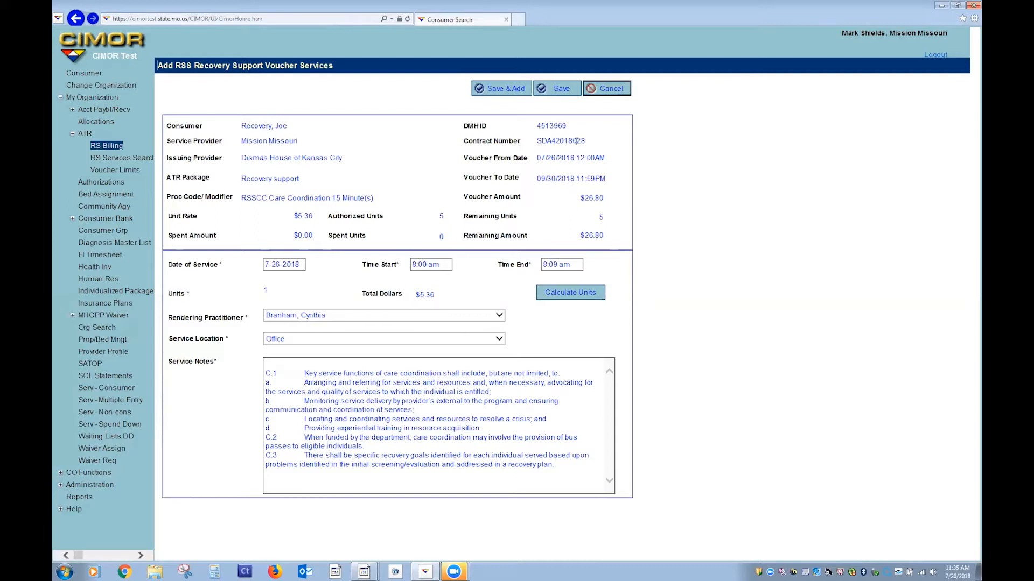
pyautogui.click(561, 91)
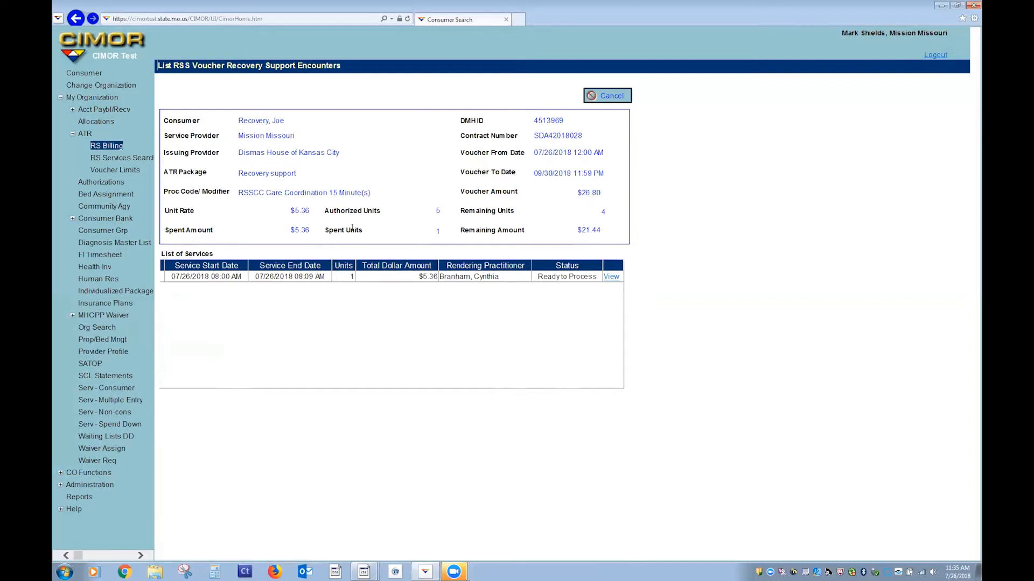
# Return to the voucher search, list the consumer's RSS vouchers again and start a service entry for RSSSC
pyautogui.click(614, 98)
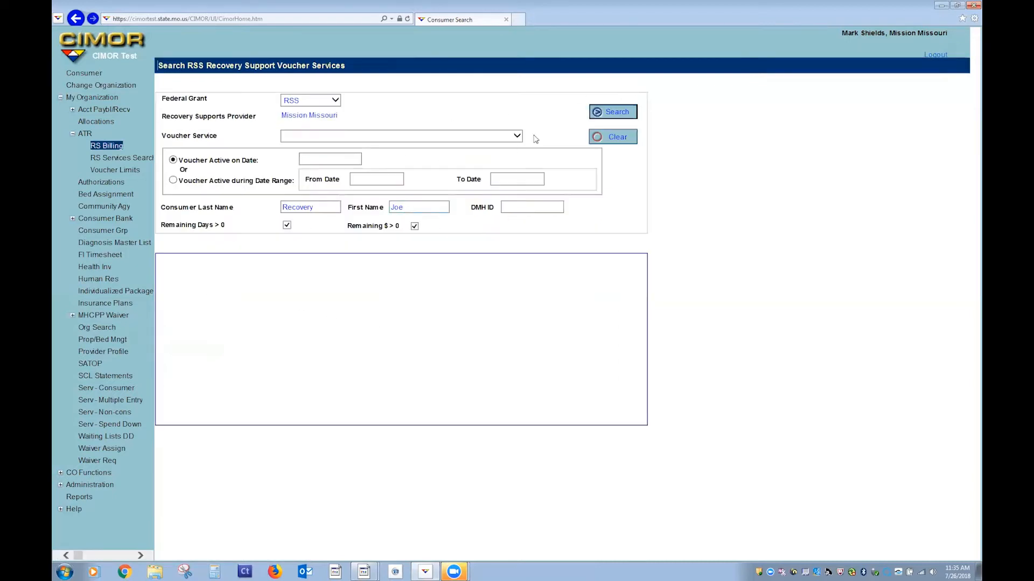
pyautogui.click(597, 112)
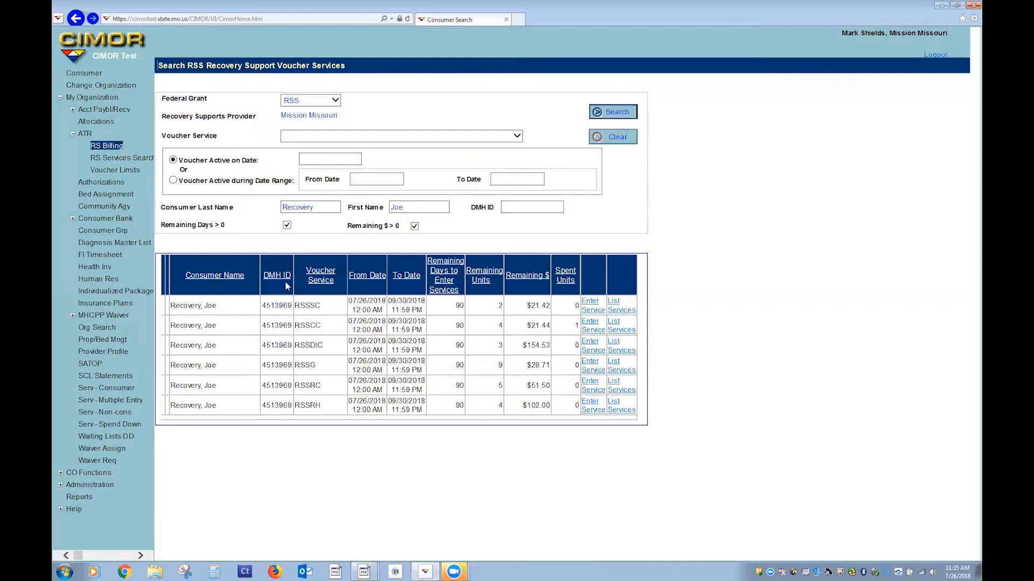
pyautogui.click(593, 309)
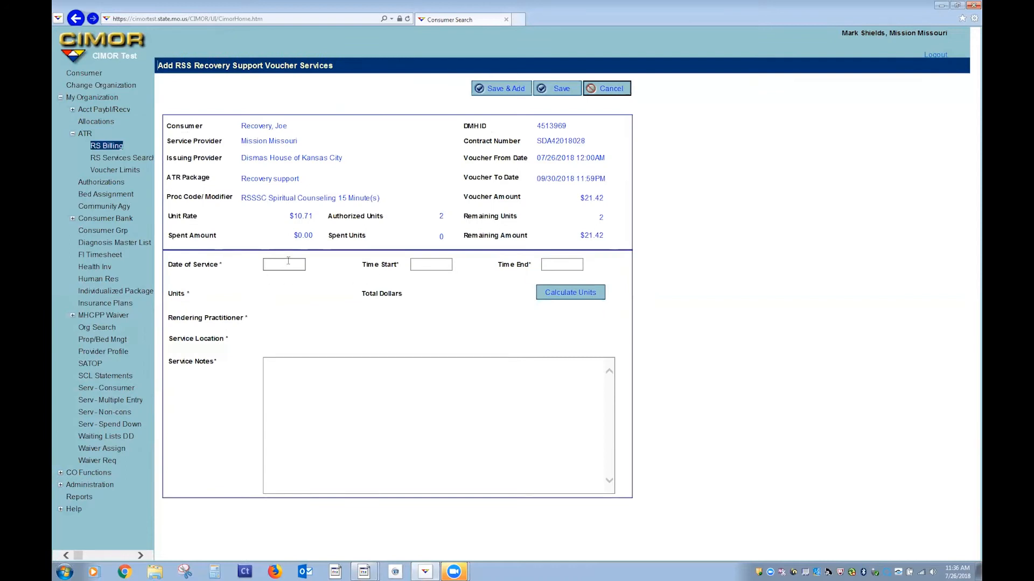
# Set the date of service to 7-26-2018 for the Spiritual Counseling service
pyautogui.write('8')
pyautogui.press('BackSpace')
pyautogui.write('7-28')
pyautogui.press('BackSpace')
pyautogui.write('6-2018')
pyautogui.click(422, 266)
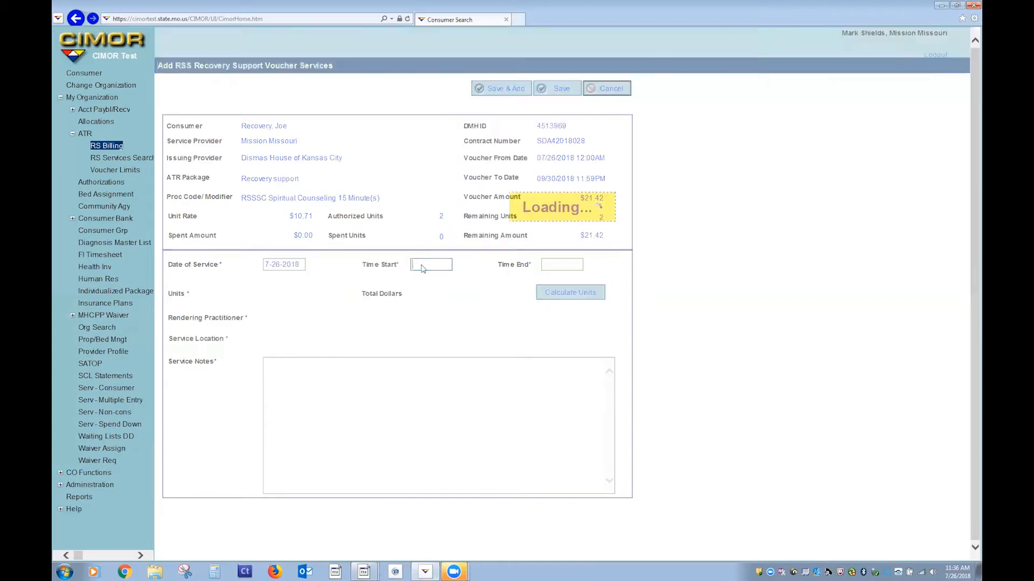
# Set the start time to 8:00 am and the end time to 8:27 am, and calculate the units
pyautogui.click(419, 265)
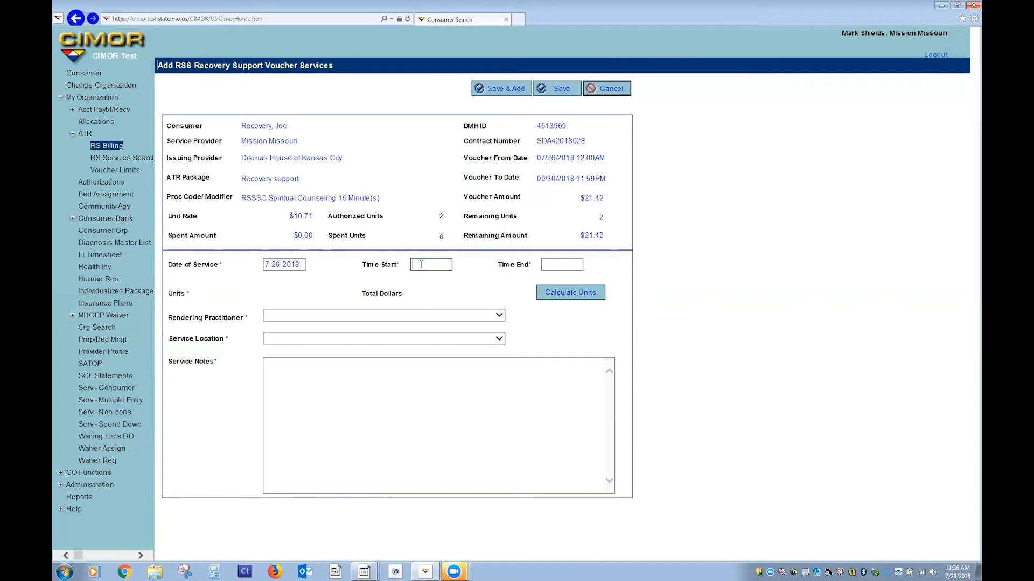
pyautogui.write('8:00 am')
pyautogui.click(555, 264)
pyautogui.click(571, 285)
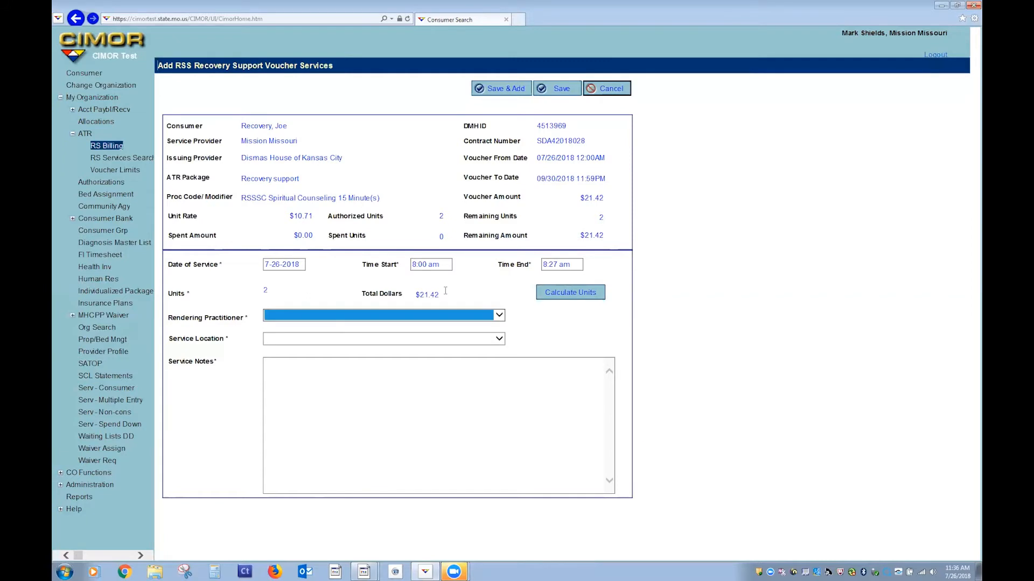
pyautogui.click(498, 287)
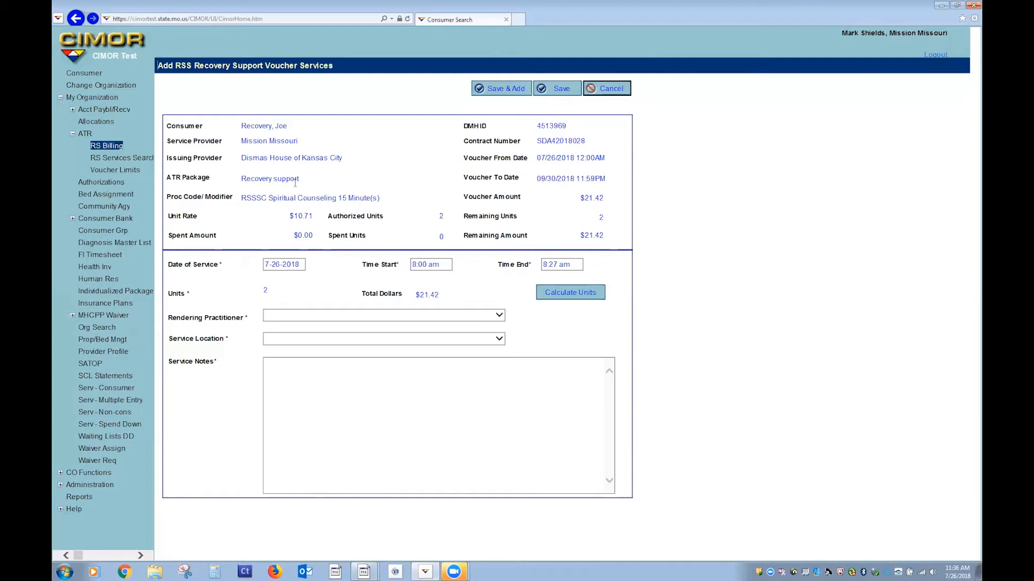
# Choose the only listed rendering practitioner for Spiritual Counseling and set the service location to Office
pyautogui.click(479, 319)
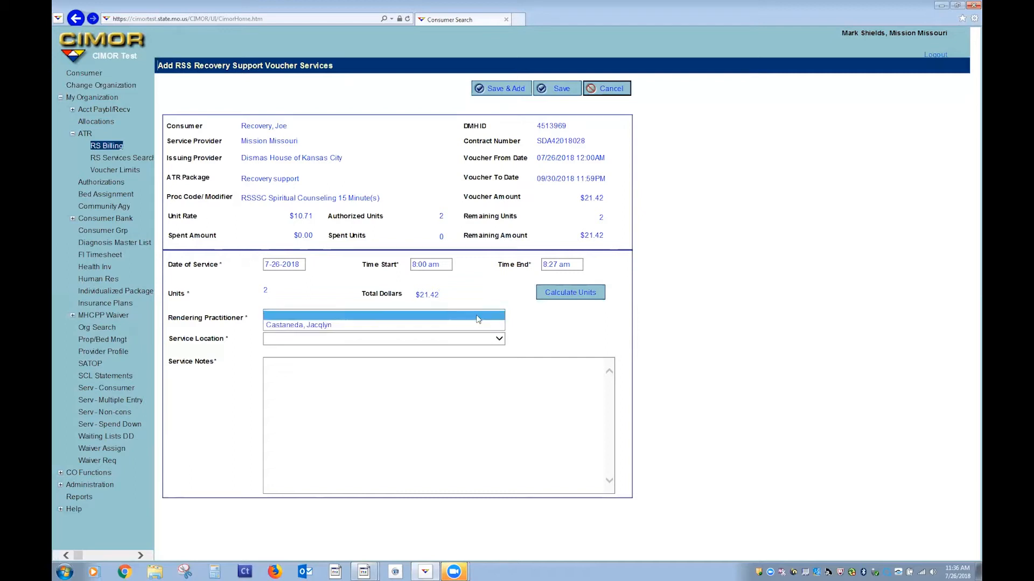
pyautogui.click(473, 325)
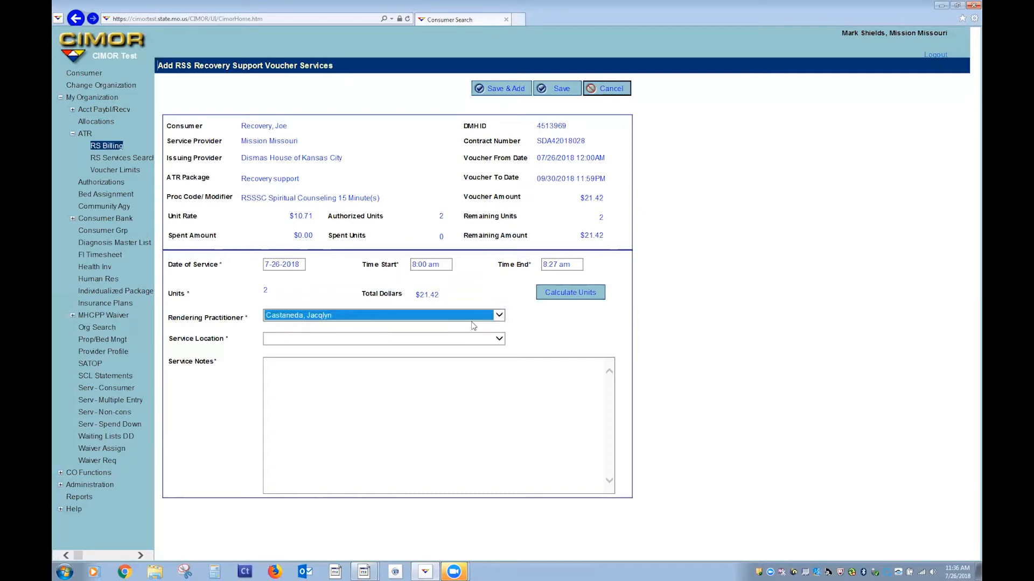
pyautogui.click(484, 293)
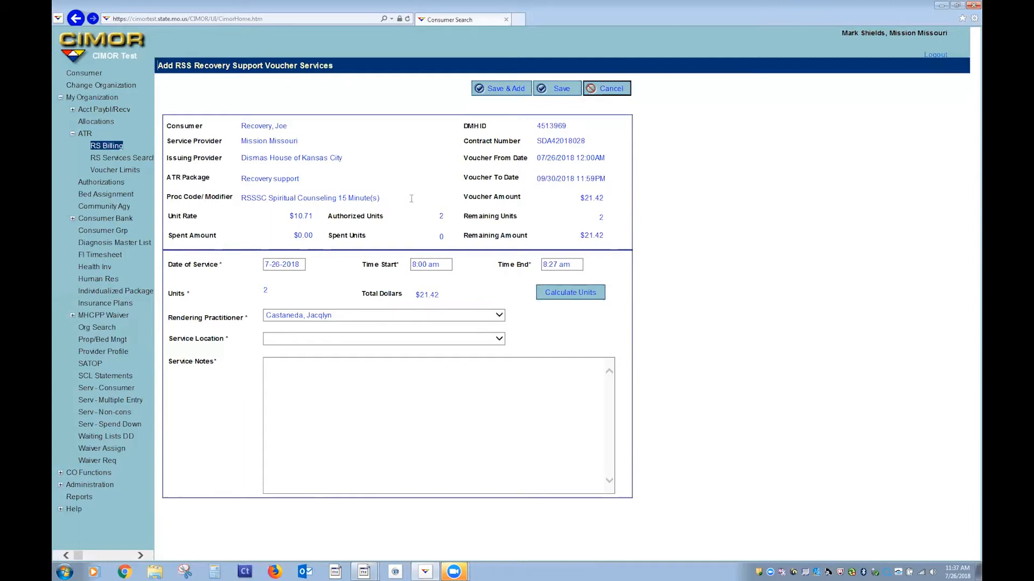
pyautogui.click(326, 342)
pyautogui.click(326, 348)
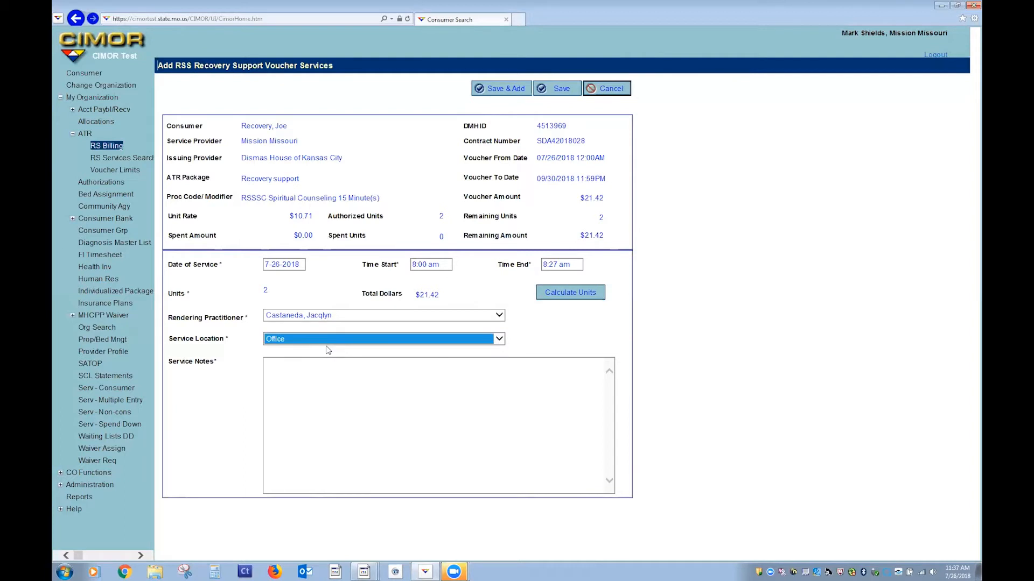
# Paste the C.1 spiritual counseling items a to h into the service notes and try to save the service
pyautogui.click(320, 385)
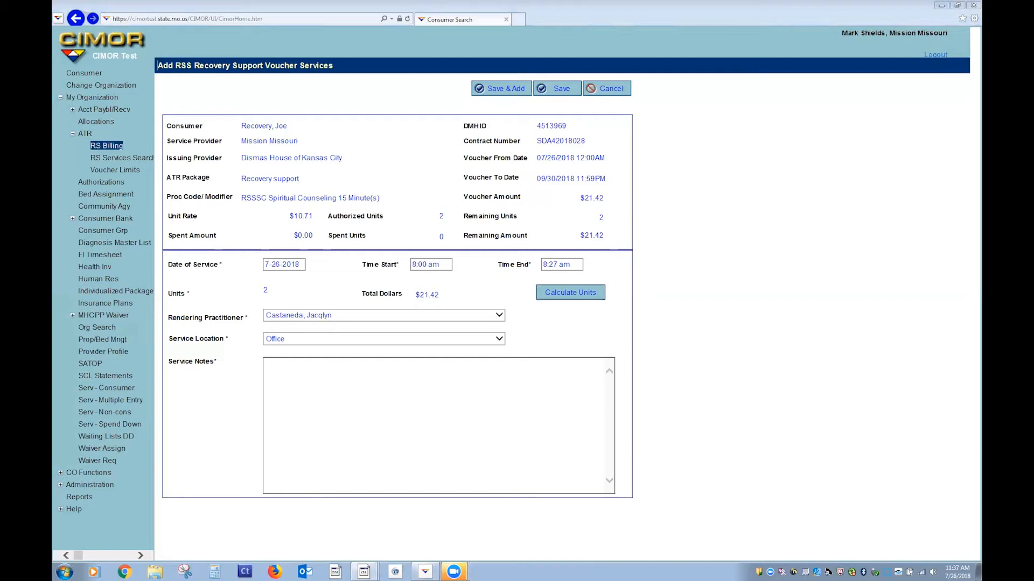
pyautogui.rightClick(305, 382)
pyautogui.click(329, 425)
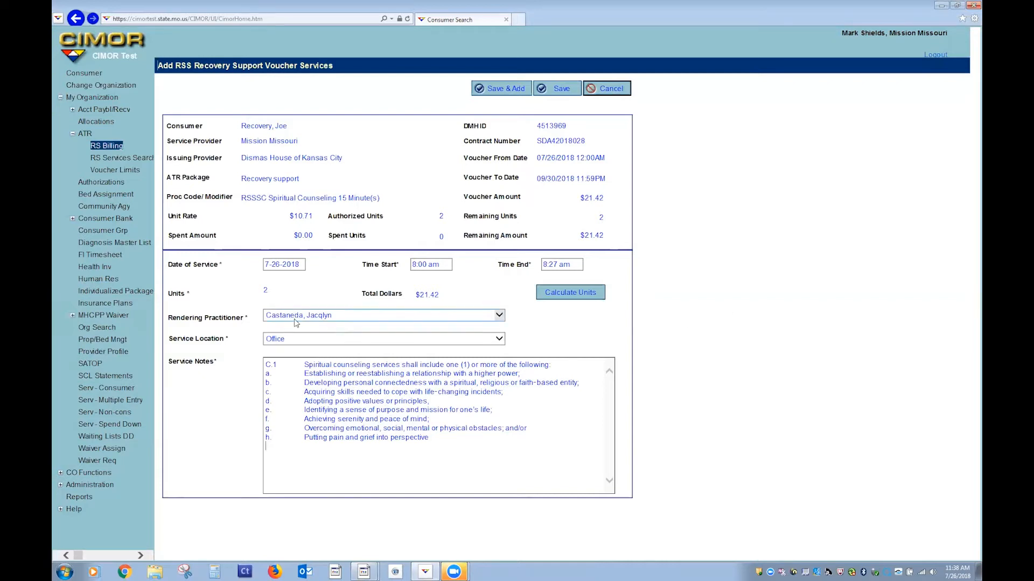
pyautogui.click(287, 426)
pyautogui.click(561, 89)
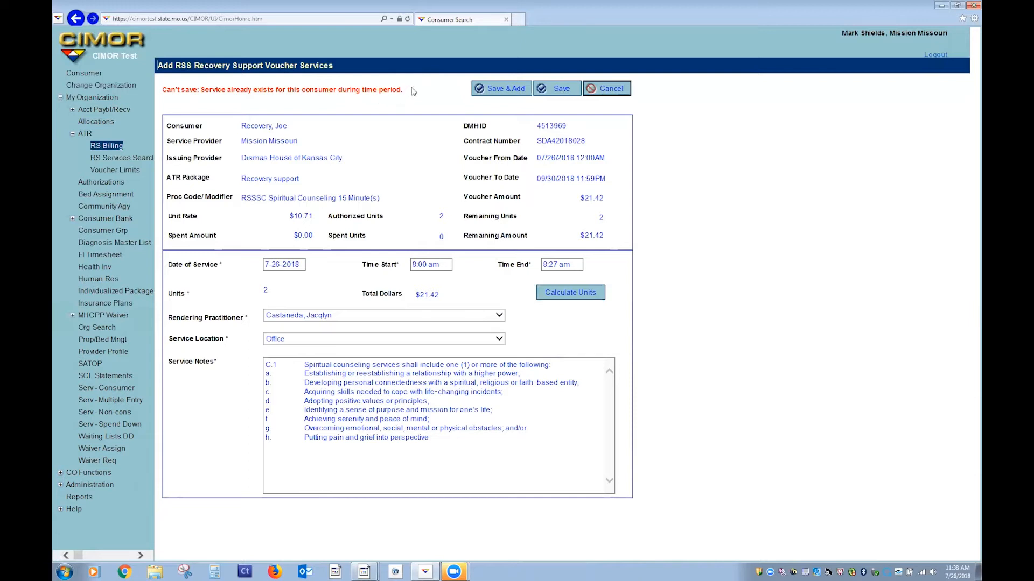
# Change the service time to run from 9:00 am to 9:27 am and save the Spiritual Counseling service
pyautogui.click(437, 263)
pyautogui.moveTo(418, 264); pyautogui.dragTo(400, 261)
pyautogui.write('9')
pyautogui.click(544, 265)
pyautogui.moveTo(545, 264); pyautogui.dragTo(541, 268)
pyautogui.write('9')
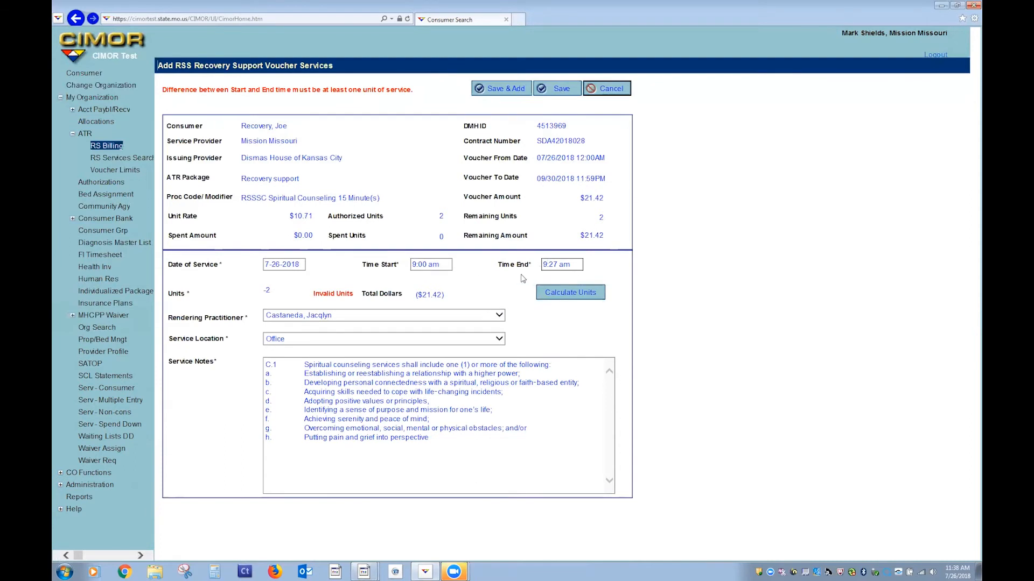
pyautogui.press('Tab')
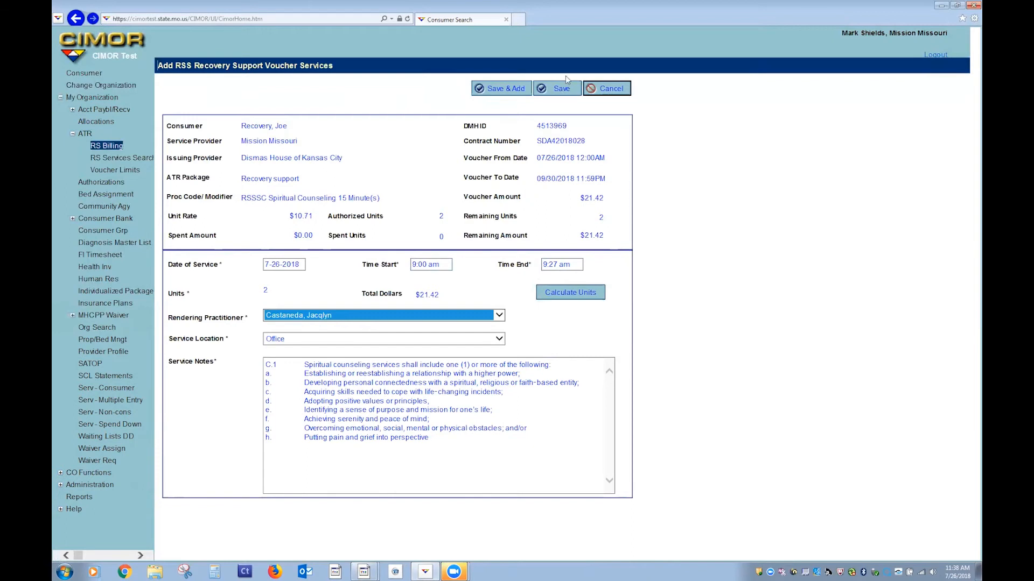
pyautogui.click(559, 91)
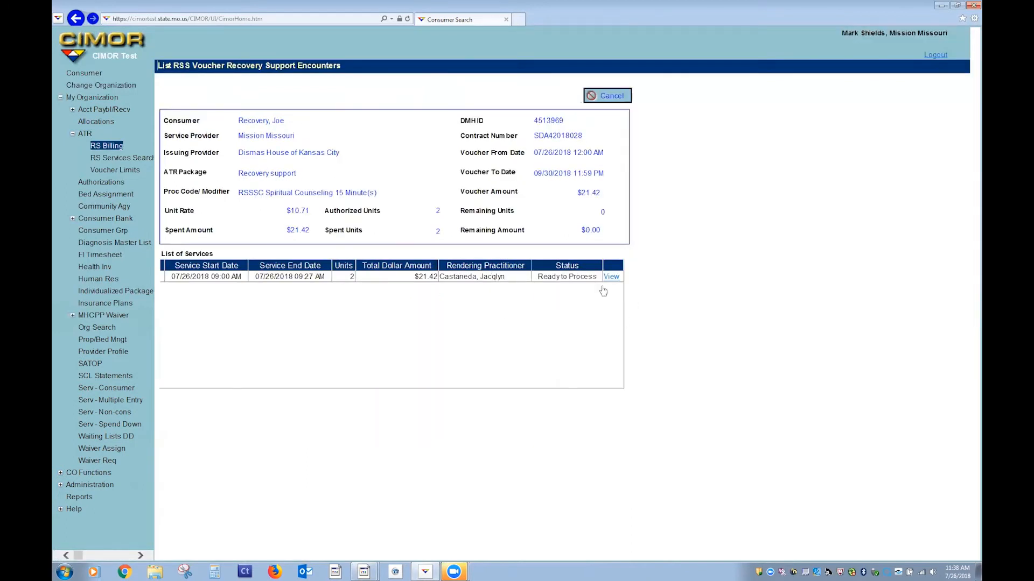
# Return to the voucher search, list the consumer's vouchers again and start a service entry for RSSRH
pyautogui.click(612, 98)
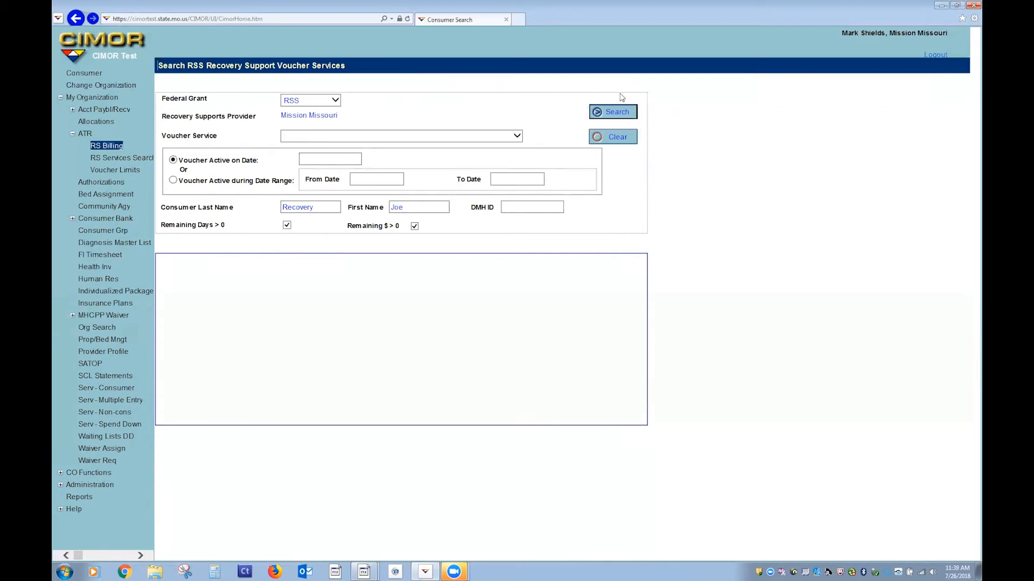
pyautogui.click(619, 114)
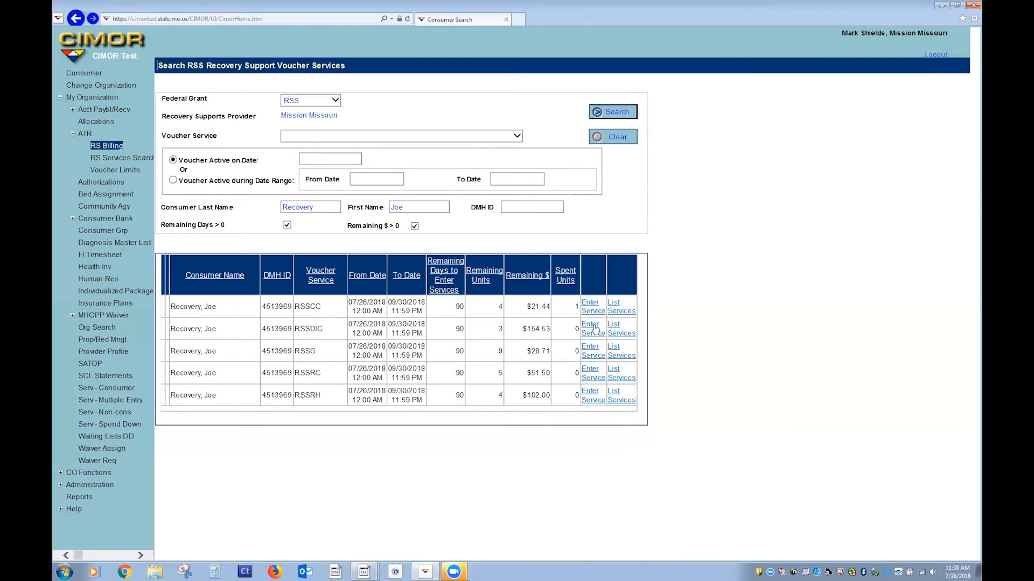
pyautogui.click(590, 392)
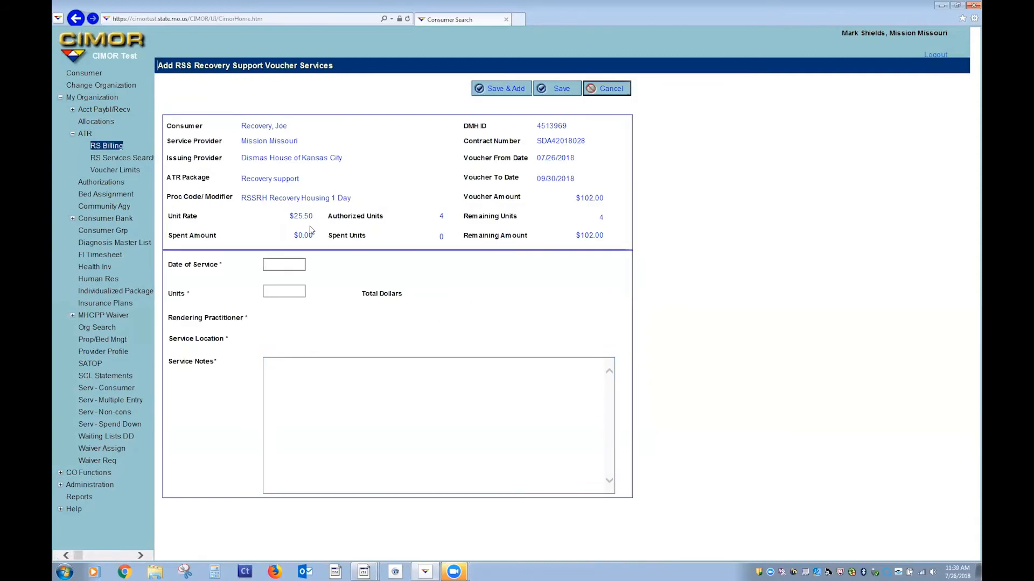
# Set the Recovery Housing date of service to 7-26-2018 and the units to 1
pyautogui.click(288, 266)
pyautogui.write('7-26-2018')
pyautogui.click(293, 292)
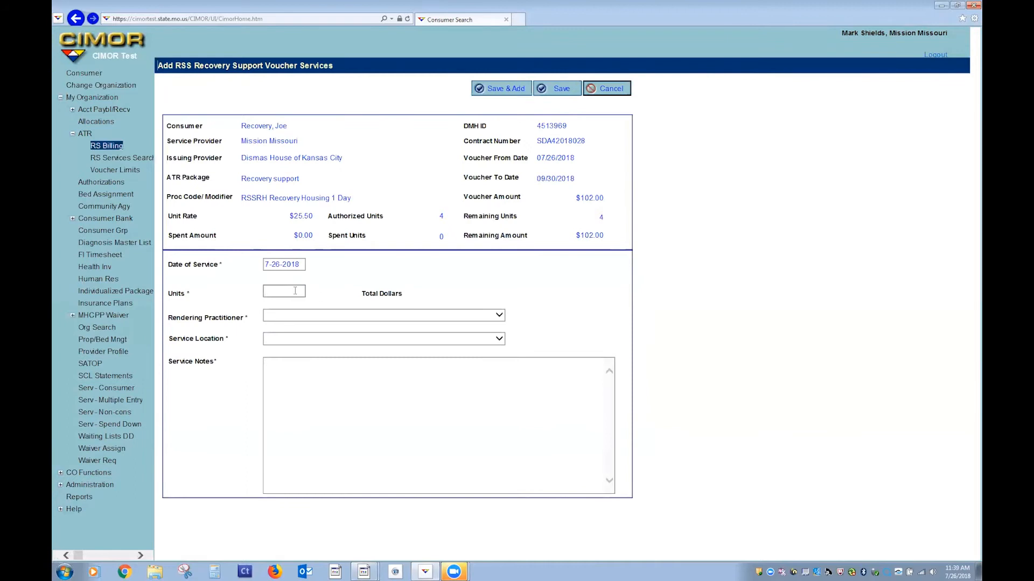
pyautogui.write('1')
pyautogui.press('Tab')
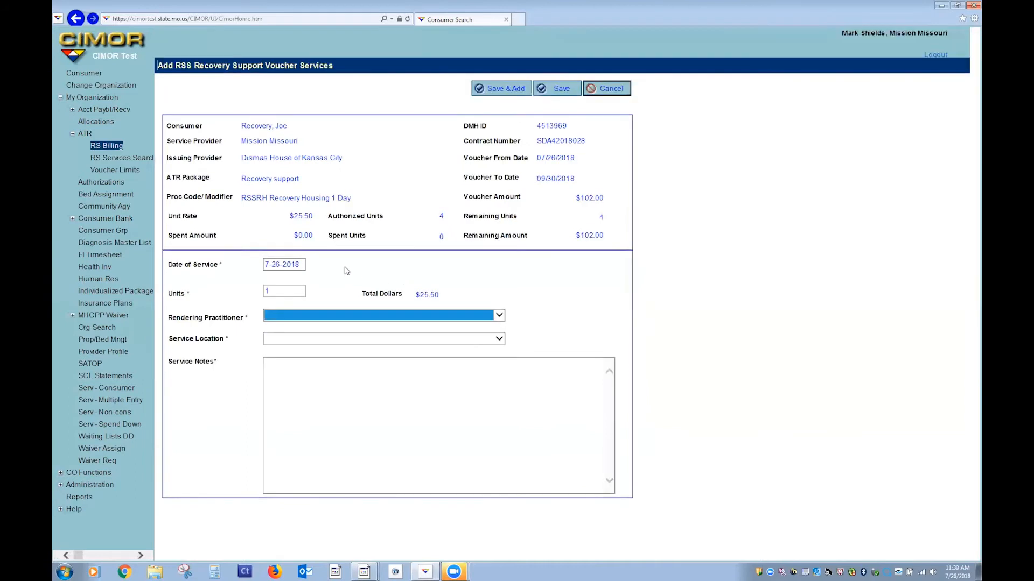
# Choose the second-listed rendering practitioner and set the service location to Other Place of Service
pyautogui.click(482, 318)
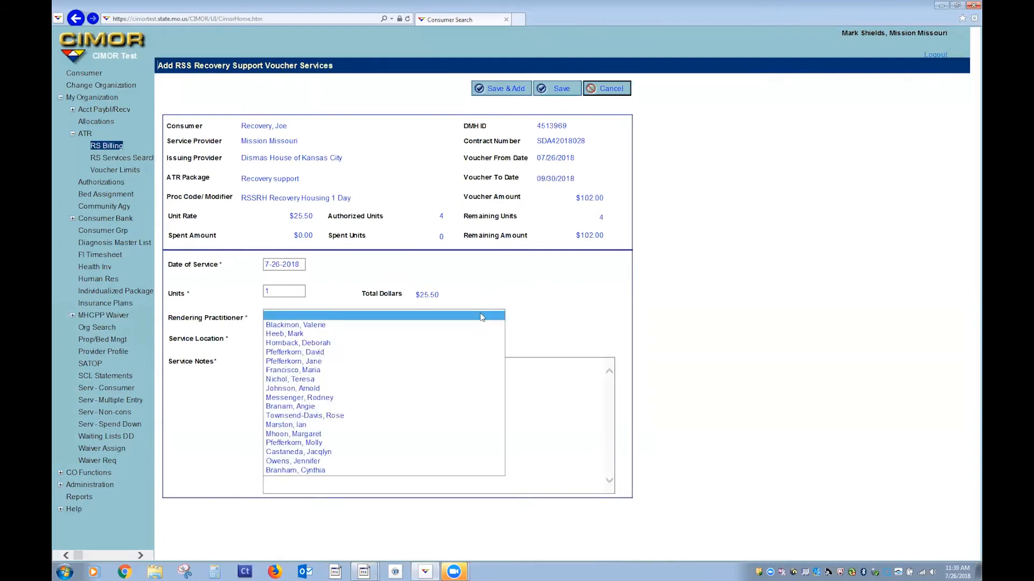
pyautogui.click(340, 335)
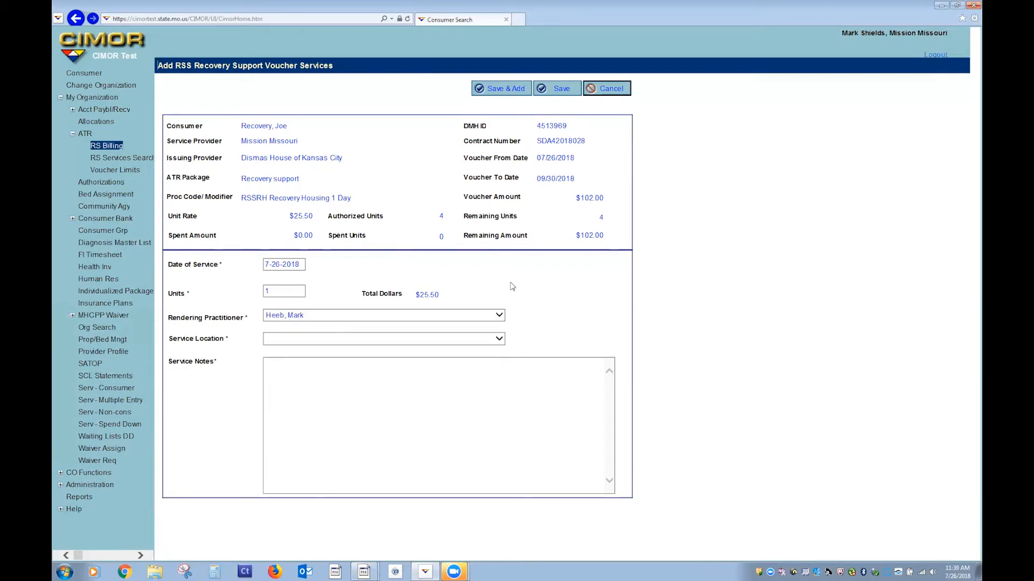
pyautogui.click(397, 339)
pyautogui.click(368, 348)
pyautogui.press('Tab')
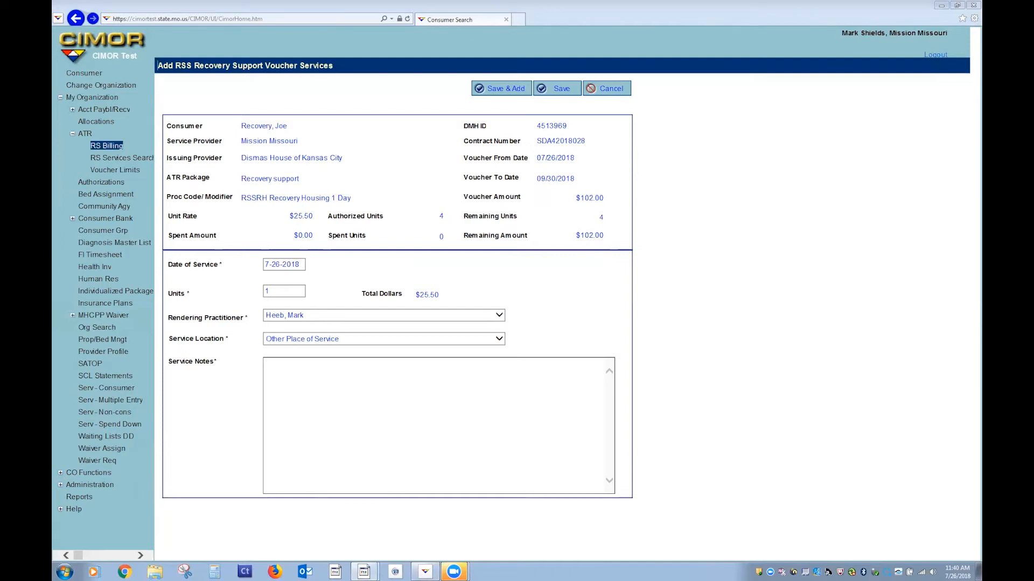
# Paste the D.3 overnight stay documentation requirement into the service notes and save the Recovery Housing service
pyautogui.rightClick(322, 369)
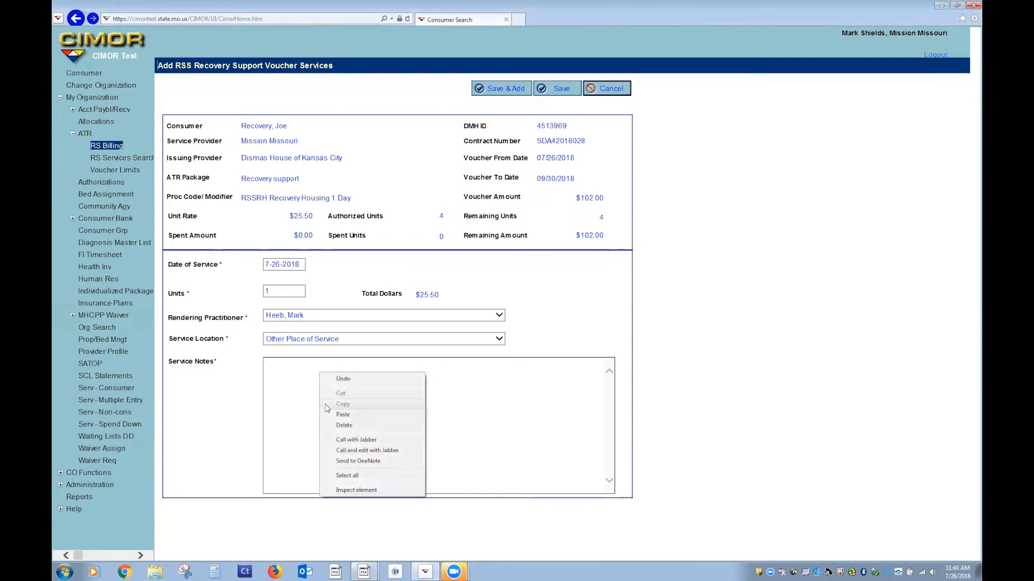
pyautogui.click(403, 415)
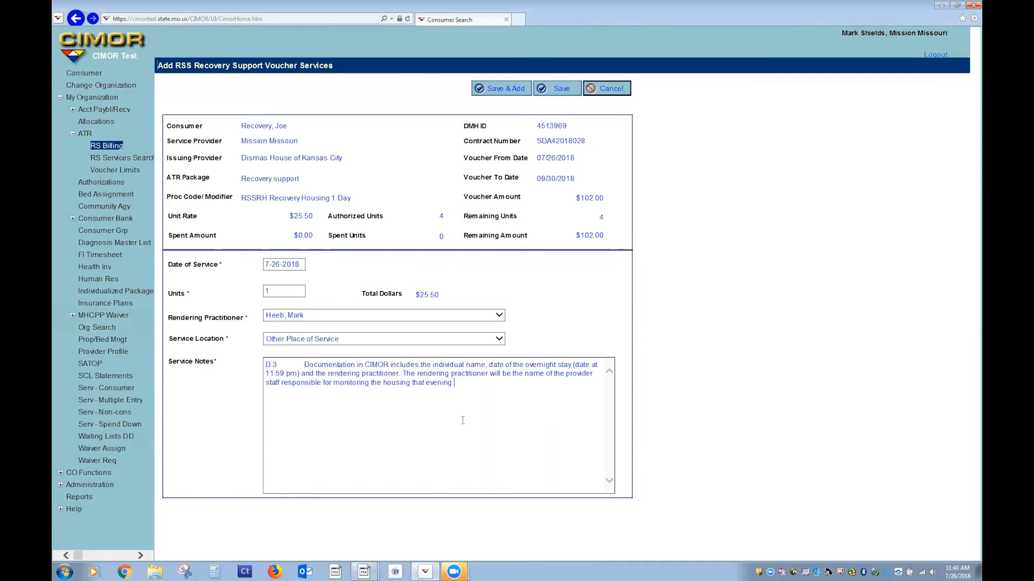
pyautogui.click(560, 91)
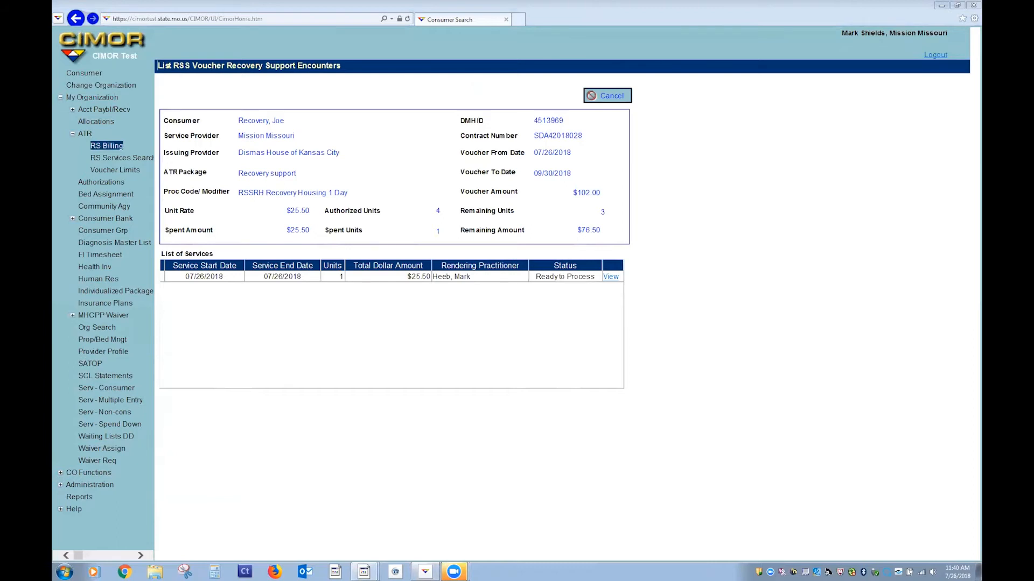
# List the consumer's vouchers again and start a service entry for RSSDIC with 7-26-2018 as the date of service
pyautogui.click(614, 100)
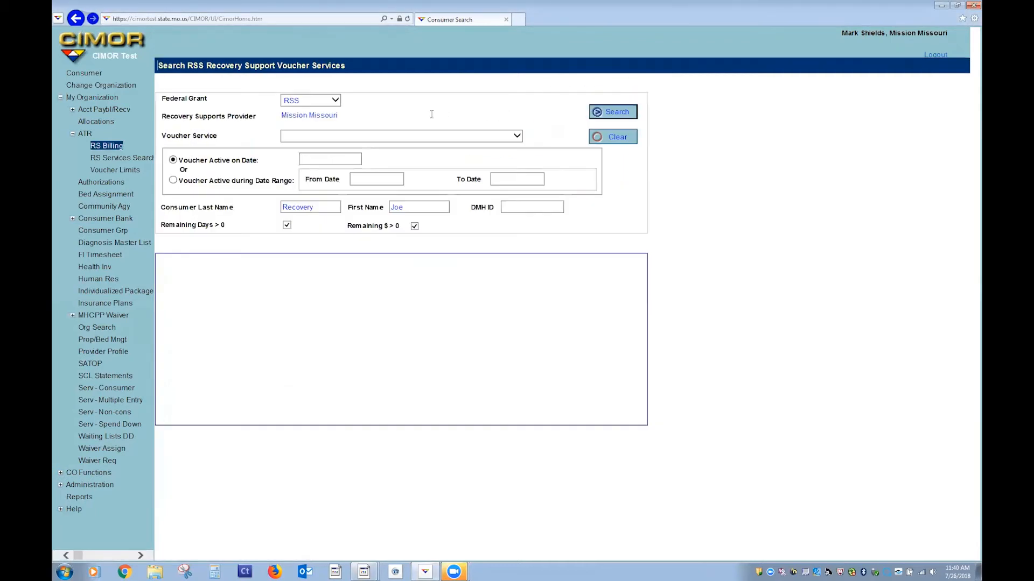
pyautogui.click(617, 113)
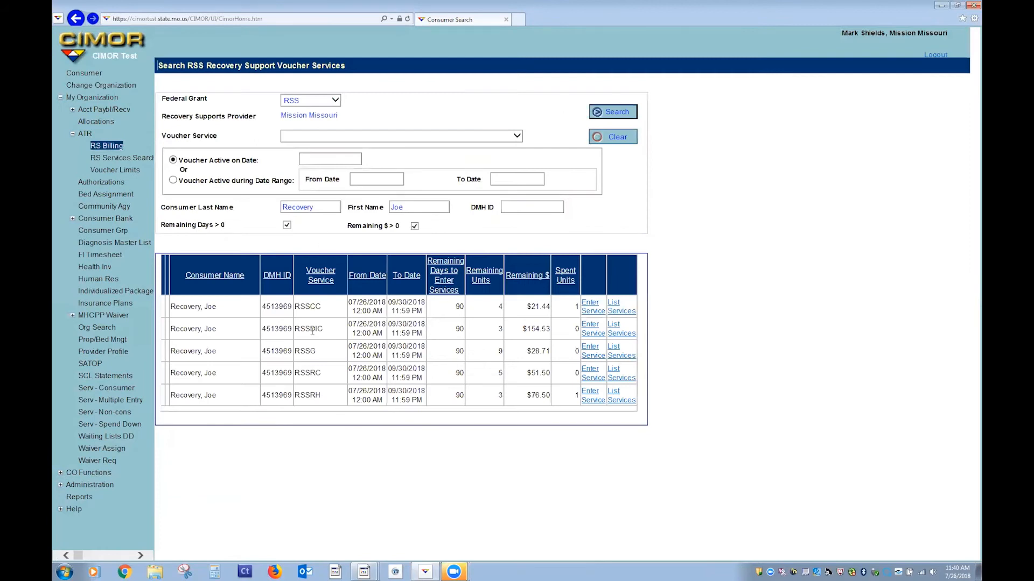
pyautogui.click(595, 337)
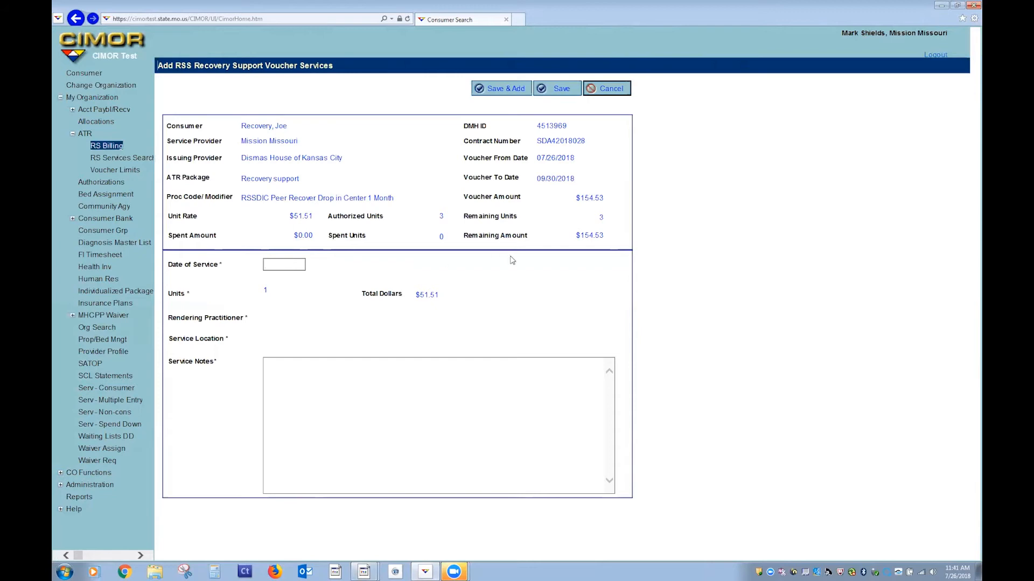
pyautogui.write('7-26-2018')
pyautogui.click(489, 263)
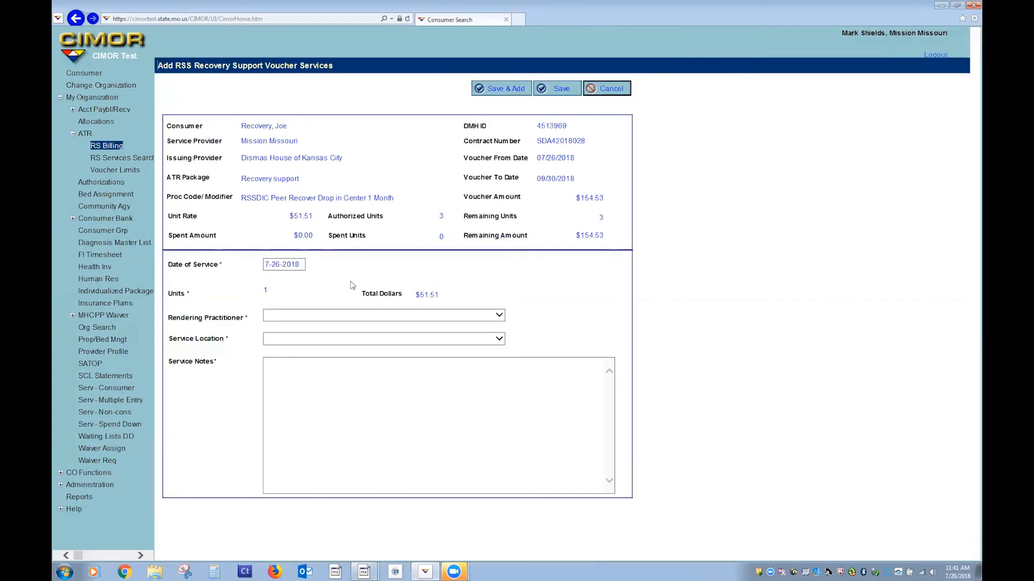
# Paste the D.1 to D.4 drop-in center documentation requirements into the RSSDIC service notes
pyautogui.click(342, 317)
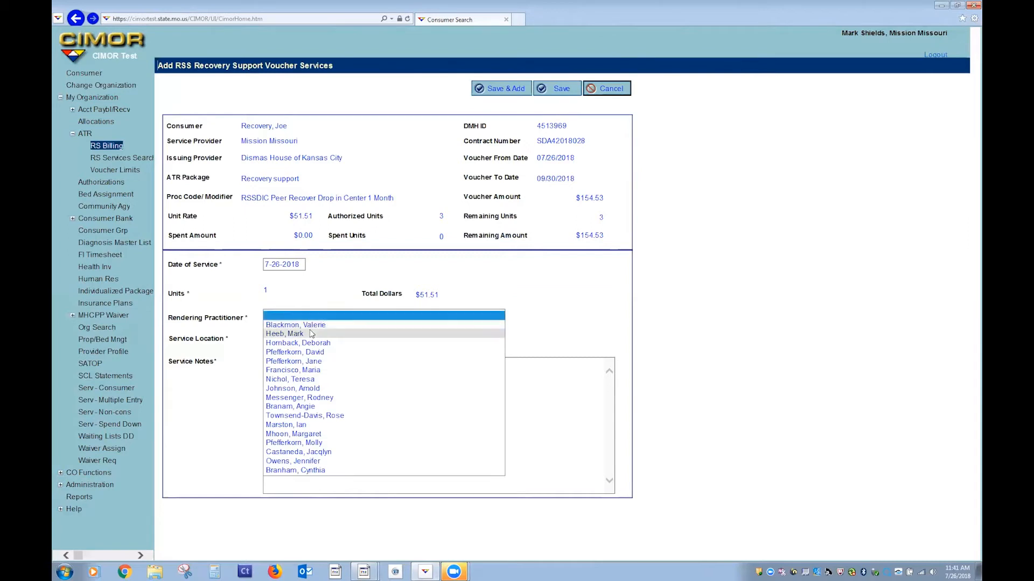
pyautogui.click(981, 332)
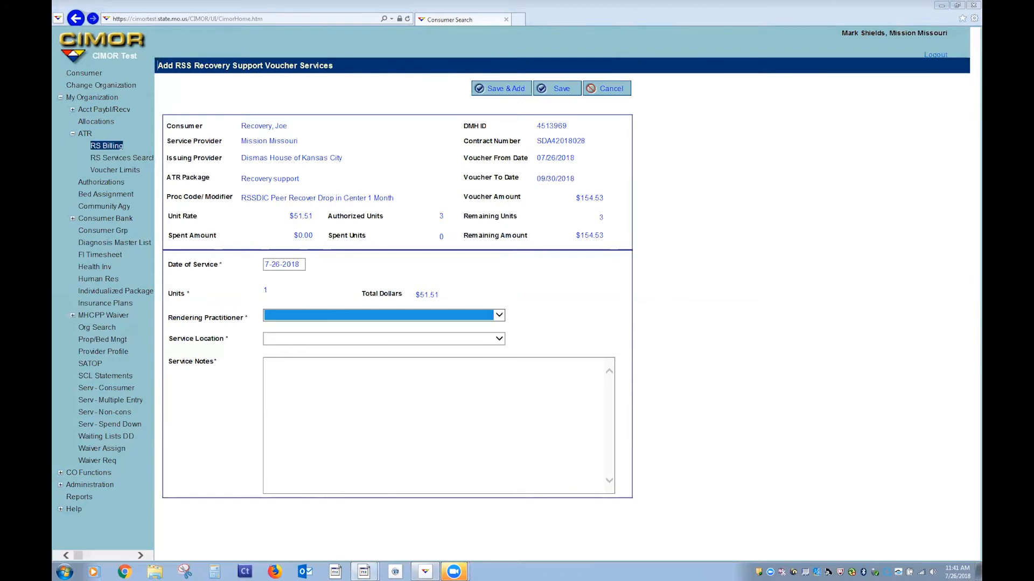
pyautogui.click(300, 387)
pyautogui.rightClick(300, 386)
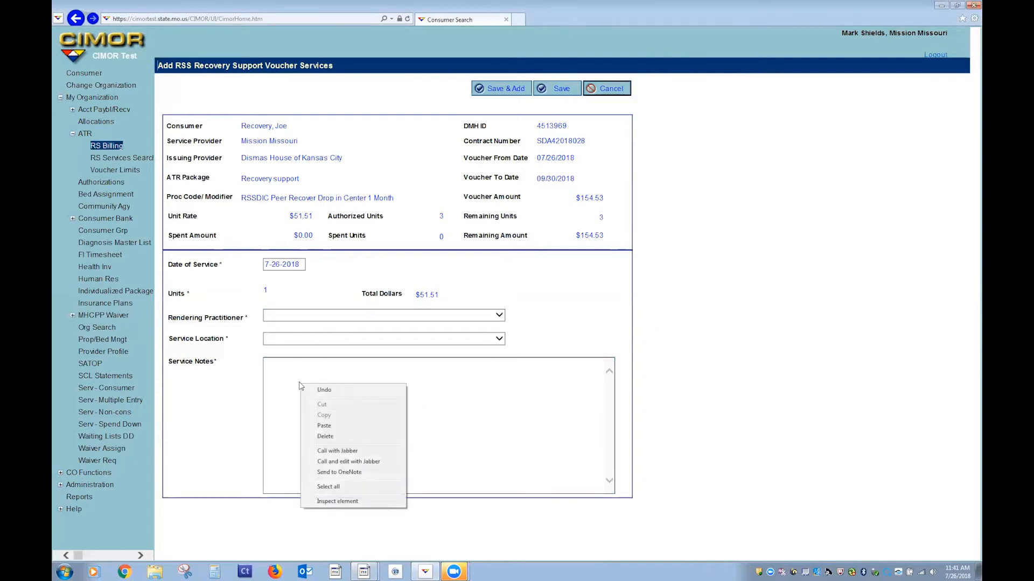
pyautogui.click(324, 426)
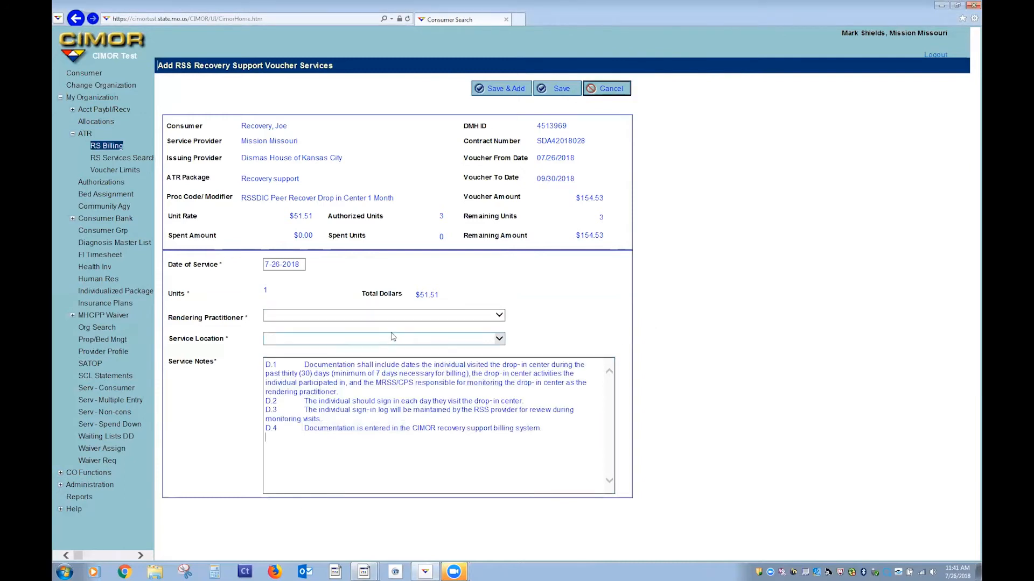
# Choose the second-listed rendering practitioner, set the service location to Office and save the Drop-in Center service
pyautogui.click(392, 316)
pyautogui.click(334, 333)
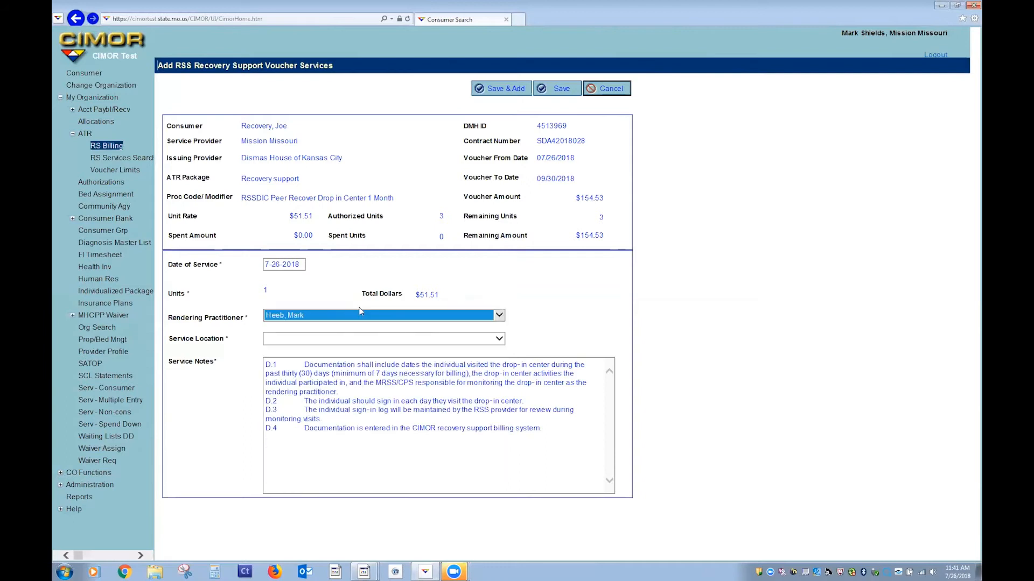
pyautogui.click(385, 339)
pyautogui.click(327, 347)
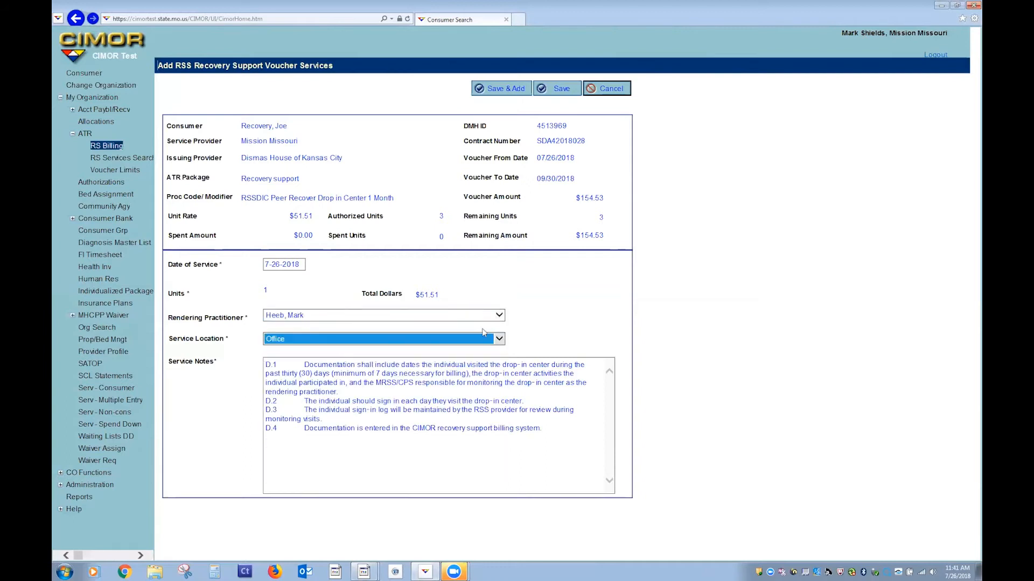
pyautogui.click(566, 320)
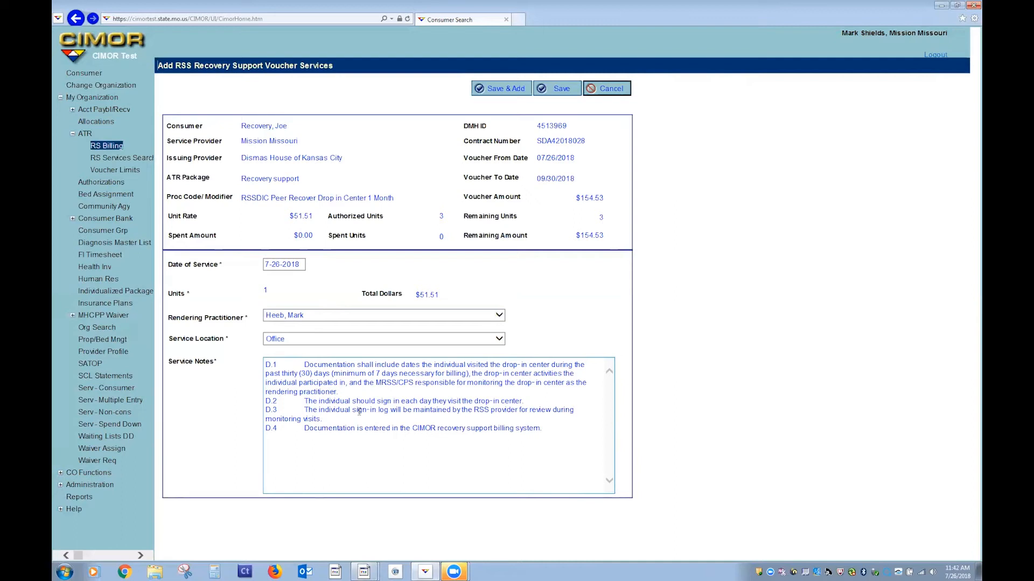
pyautogui.click(563, 90)
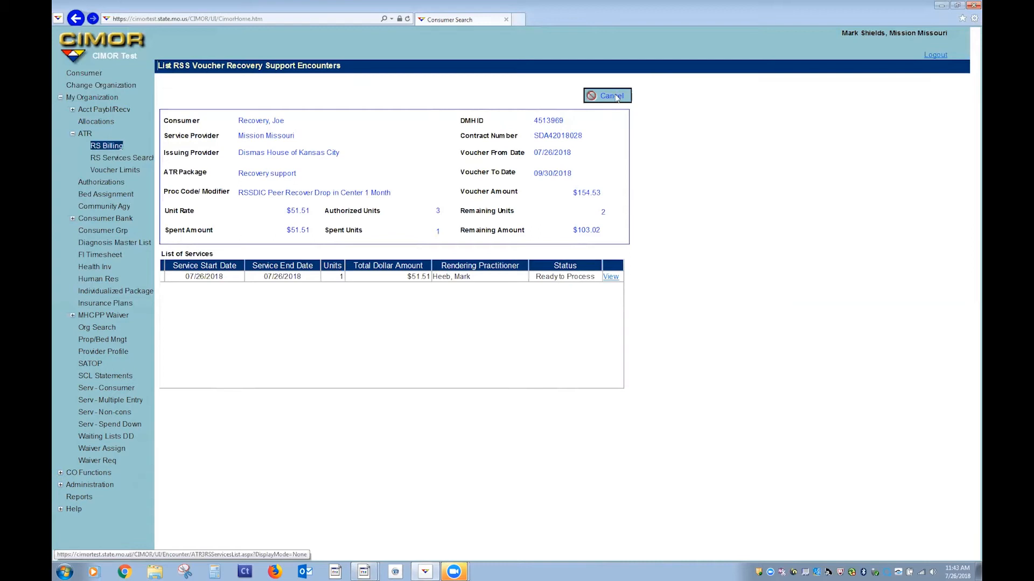
# Return to the voucher search, clear it and search RSS vouchers for RSSG Group 15 Minute(s) active on 7-26-2018
pyautogui.click(620, 98)
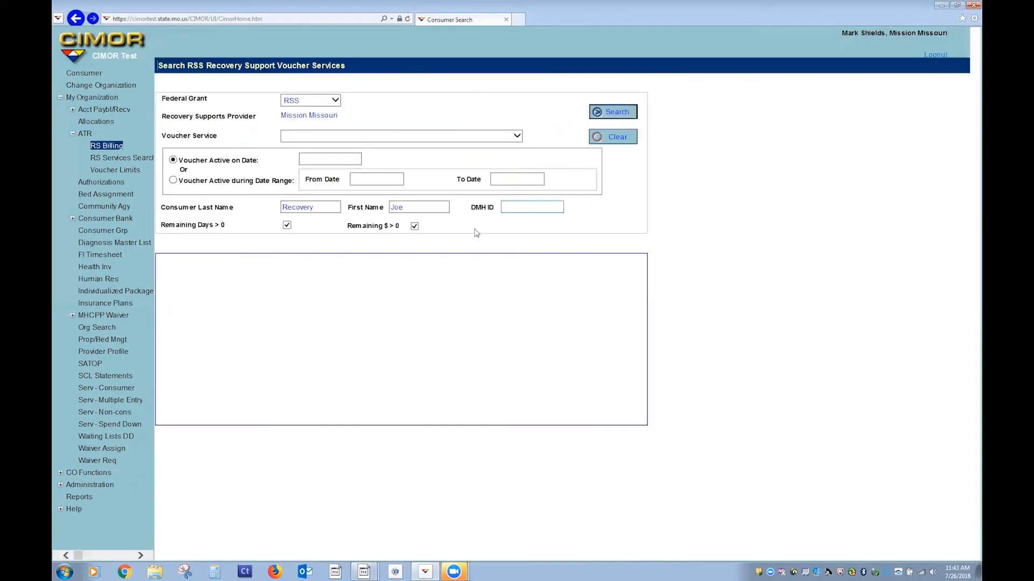
pyautogui.click(614, 138)
pyautogui.click(313, 102)
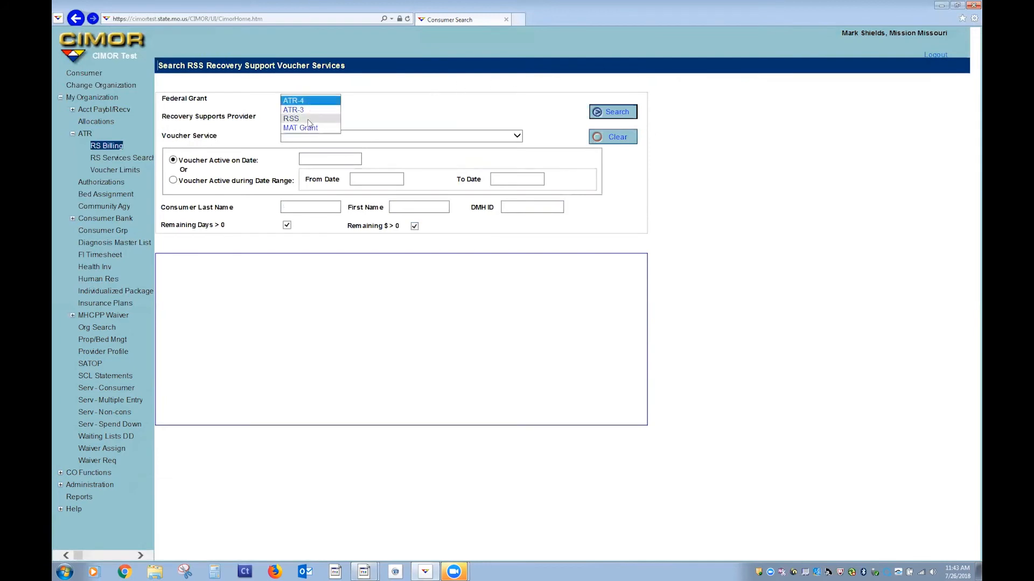
pyautogui.click(310, 120)
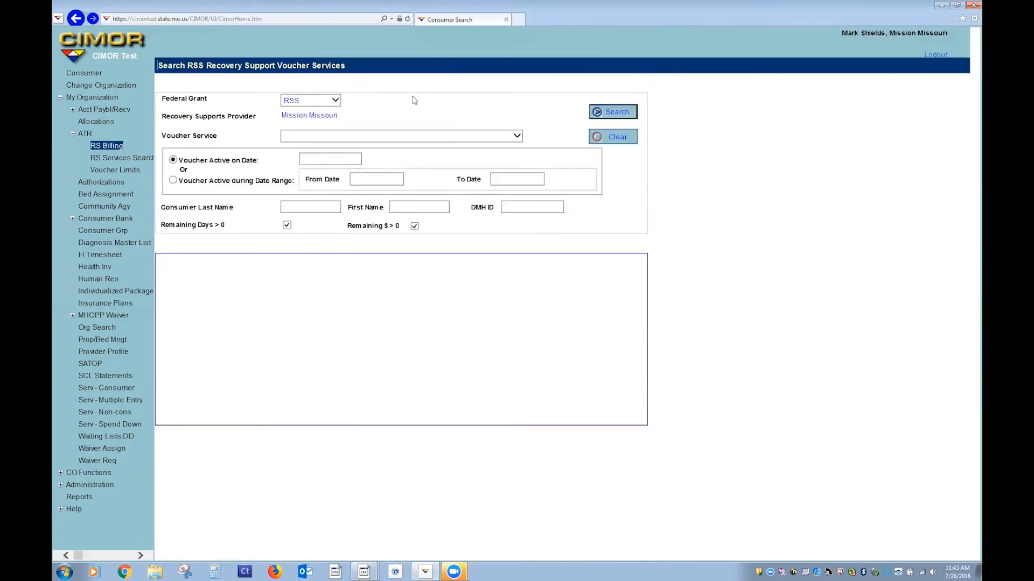
pyautogui.click(386, 139)
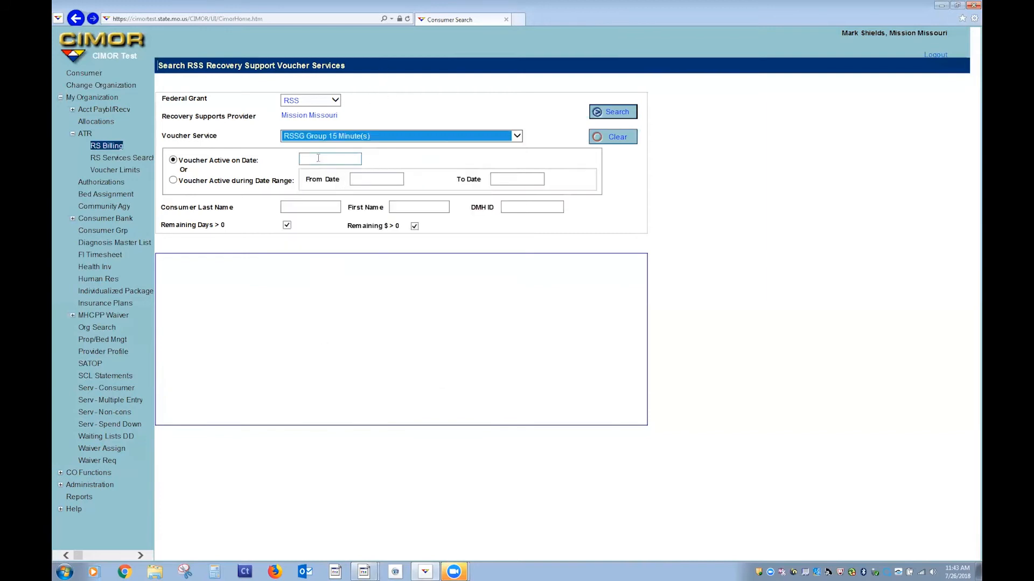
pyautogui.press('Tab')
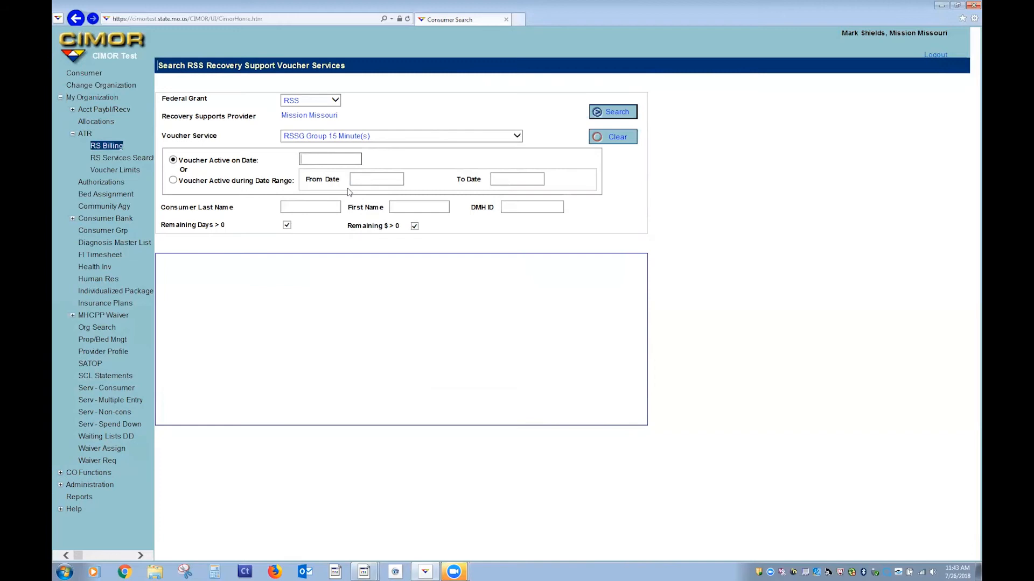
pyautogui.write('7-26-2018')
pyautogui.click(612, 113)
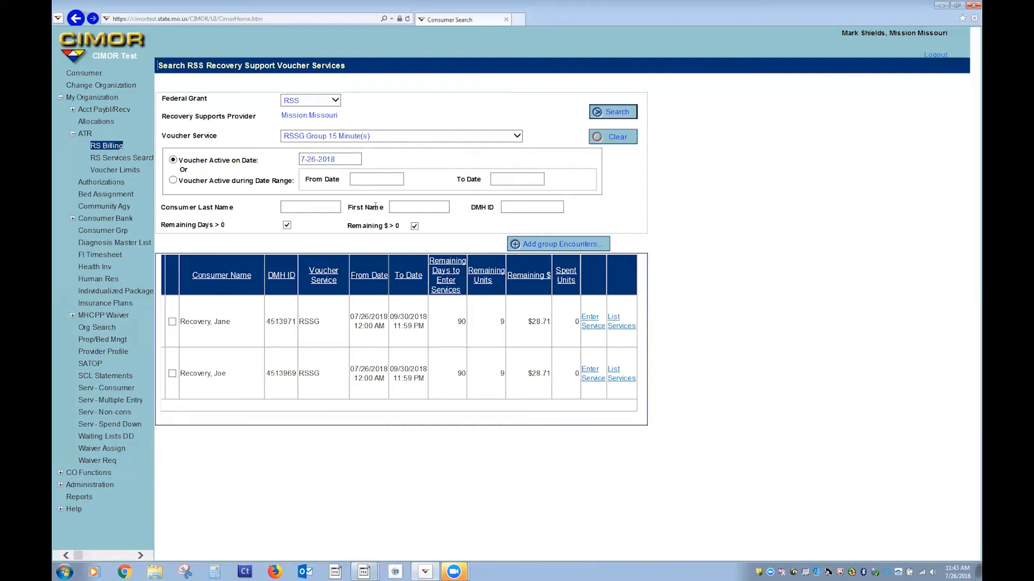
# Select both listed consumers and start a group encounter for them
pyautogui.click(171, 322)
pyautogui.click(172, 374)
pyautogui.click(540, 245)
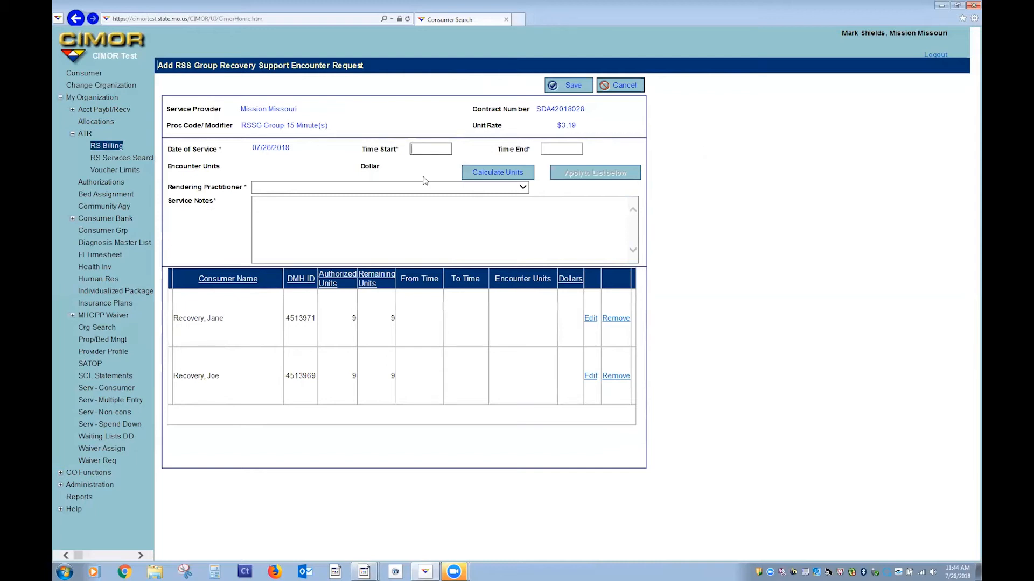
# Set the group session time from 10:03 am to 10:58 am and choose the third-listed rendering practitioner
pyautogui.write('10:03 am')
pyautogui.click(551, 148)
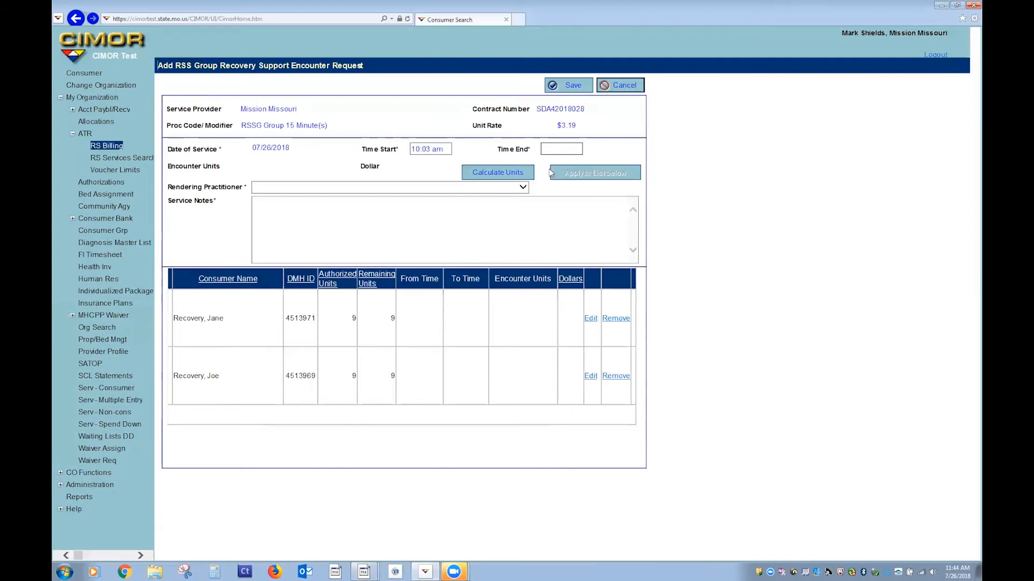
pyautogui.write('10:58 am')
pyautogui.press('Tab')
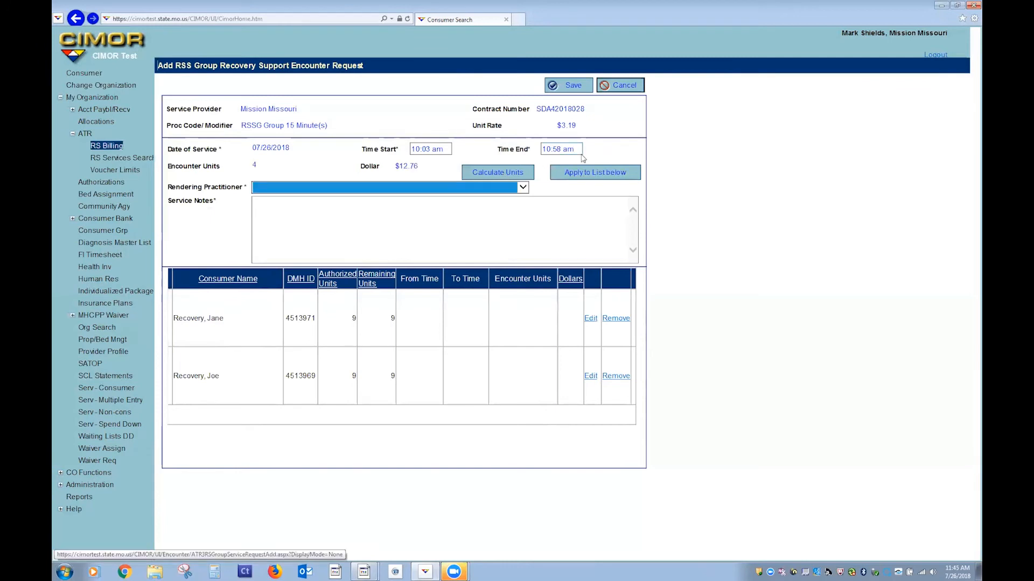
pyautogui.click(297, 188)
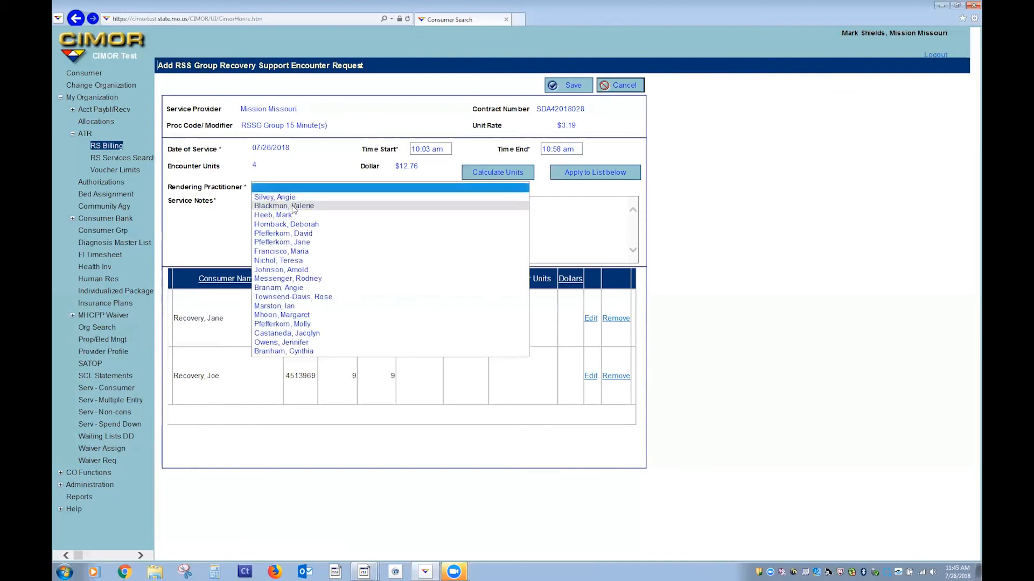
pyautogui.click(293, 216)
pyautogui.click(290, 215)
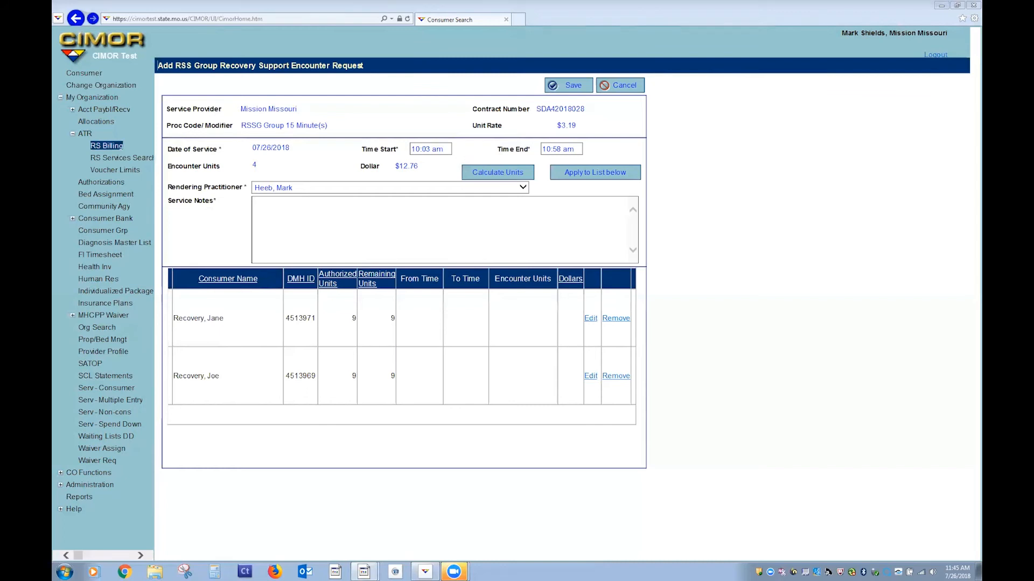
# Paste the D.1 to D.4 group documentation requirements into the service notes and apply the session times to both consumers
pyautogui.click(281, 203)
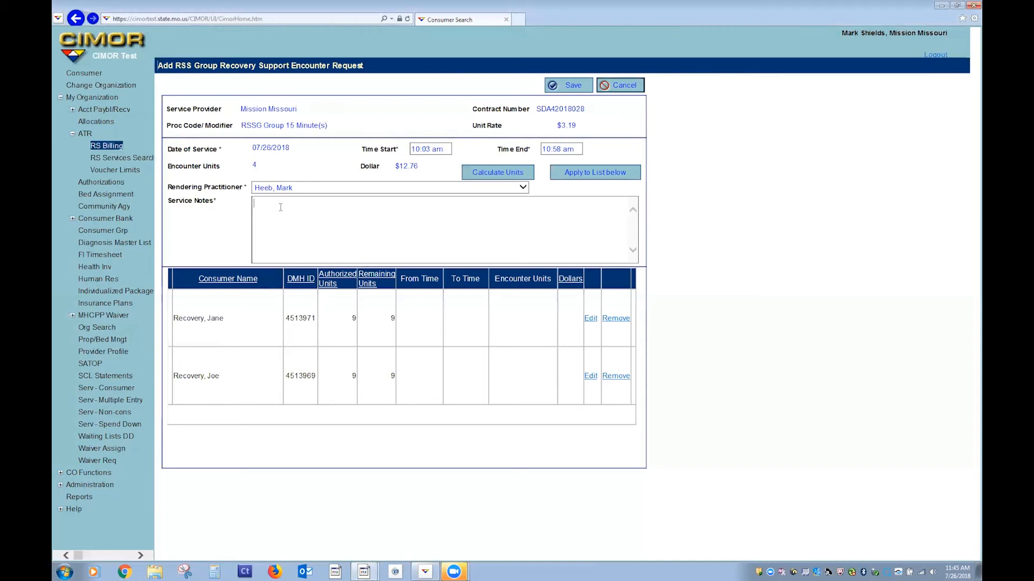
pyautogui.rightClick(285, 214)
pyautogui.click(304, 253)
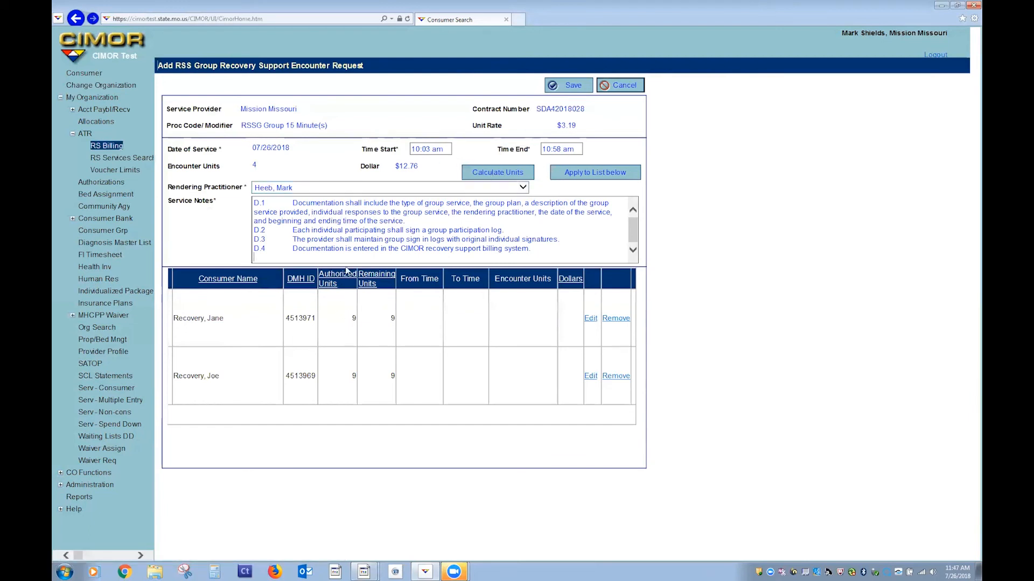
pyautogui.click(589, 177)
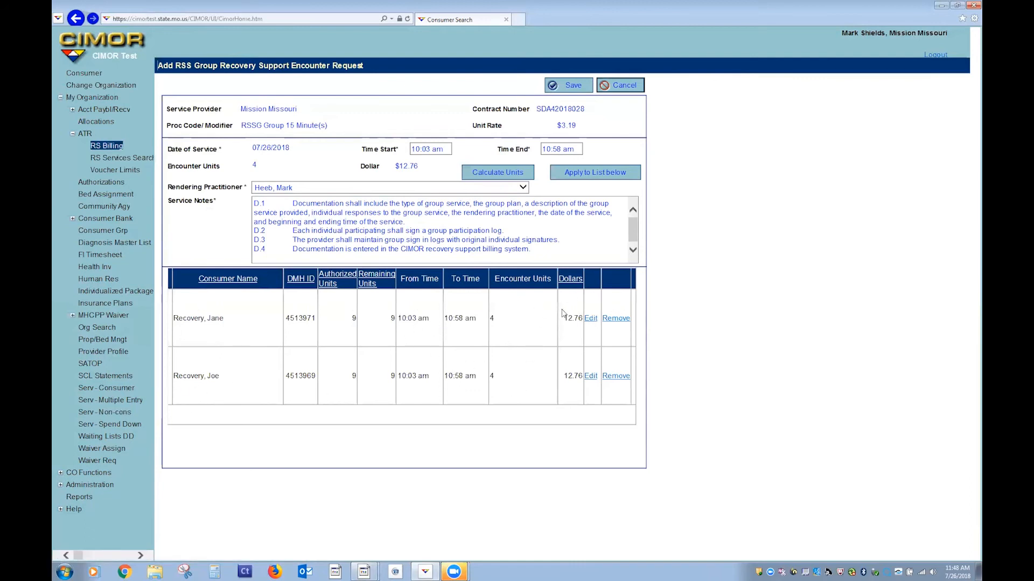
# Set the first-listed consumer's To Time to 10:45 am and save the group encounter request
pyautogui.click(590, 319)
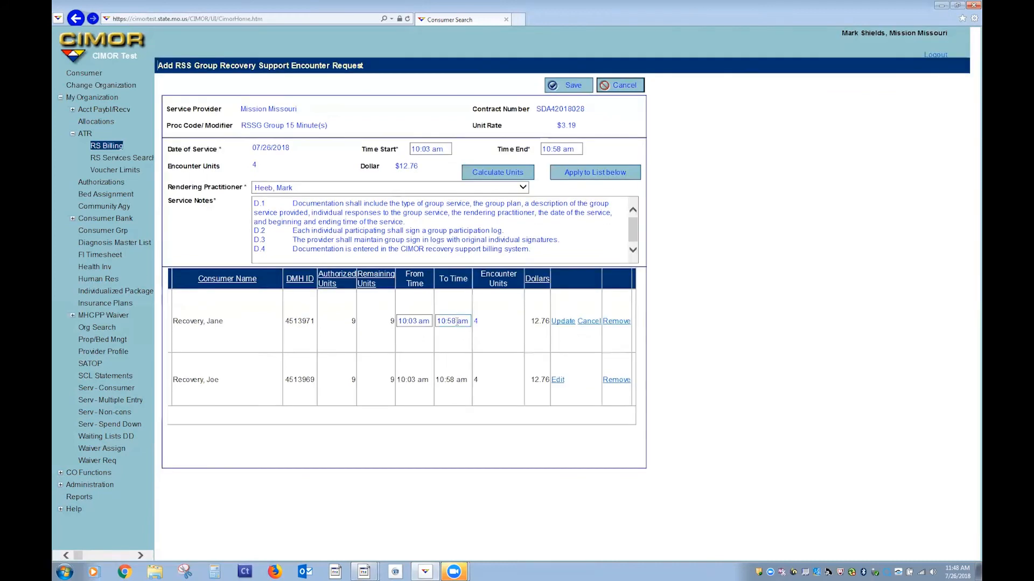
pyautogui.moveTo(457, 322); pyautogui.dragTo(447, 322)
pyautogui.write('45')
pyautogui.click(563, 322)
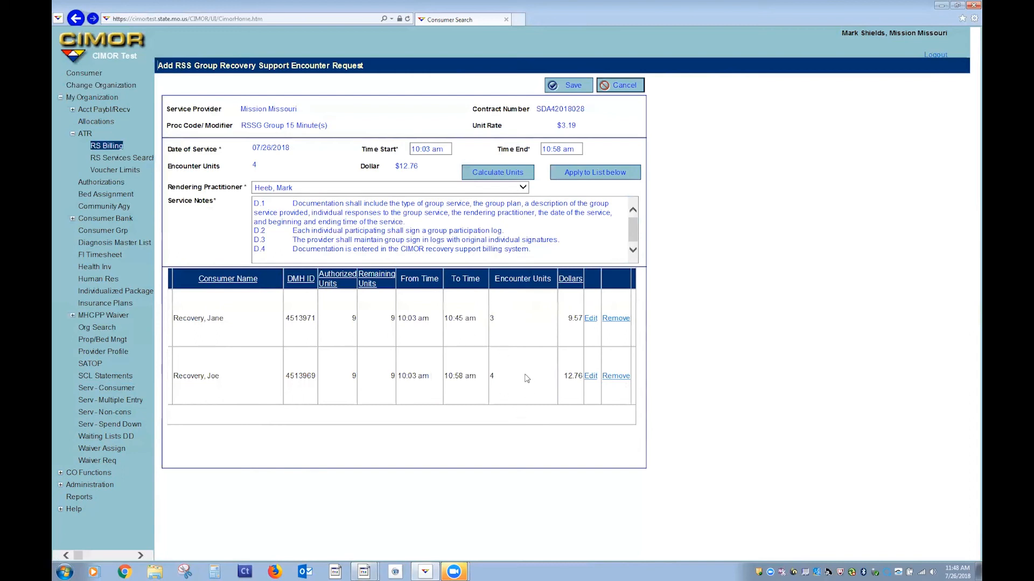
pyautogui.click(574, 86)
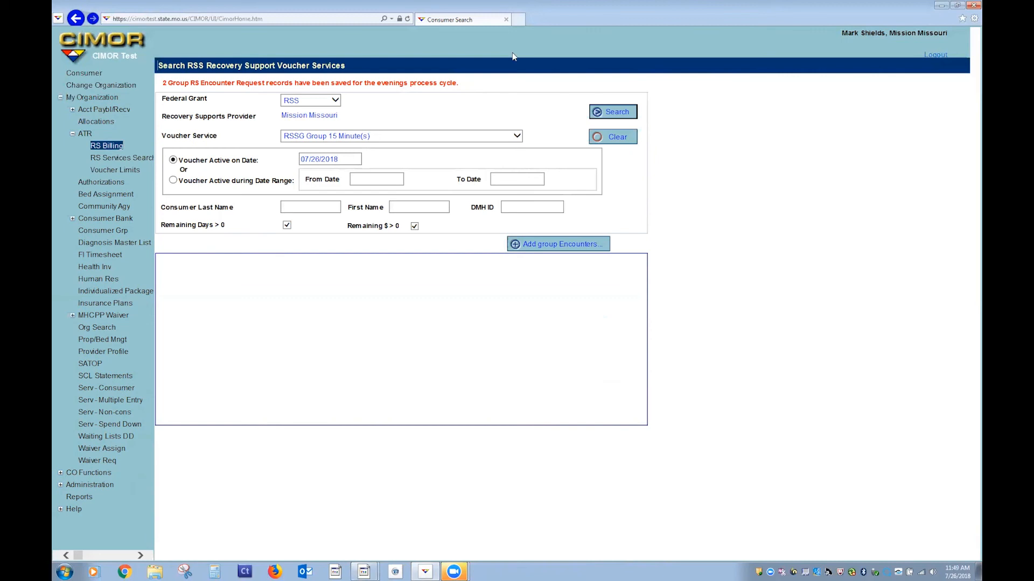
# Clear the voucher search, open RS Services Search and search RSS encounters for RSSCC Care Coordination 15 Minute(s)
pyautogui.click(620, 138)
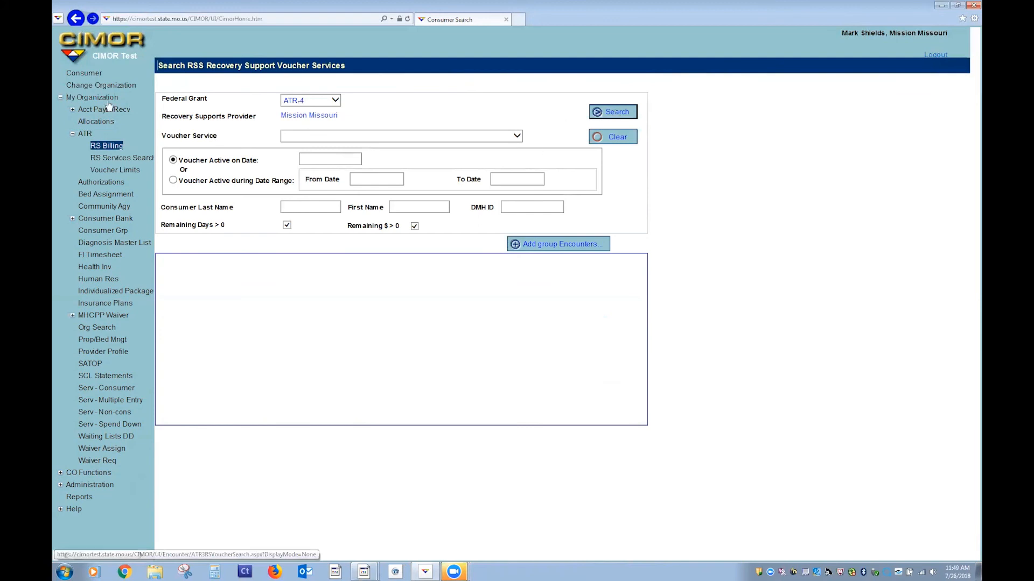
pyautogui.click(108, 159)
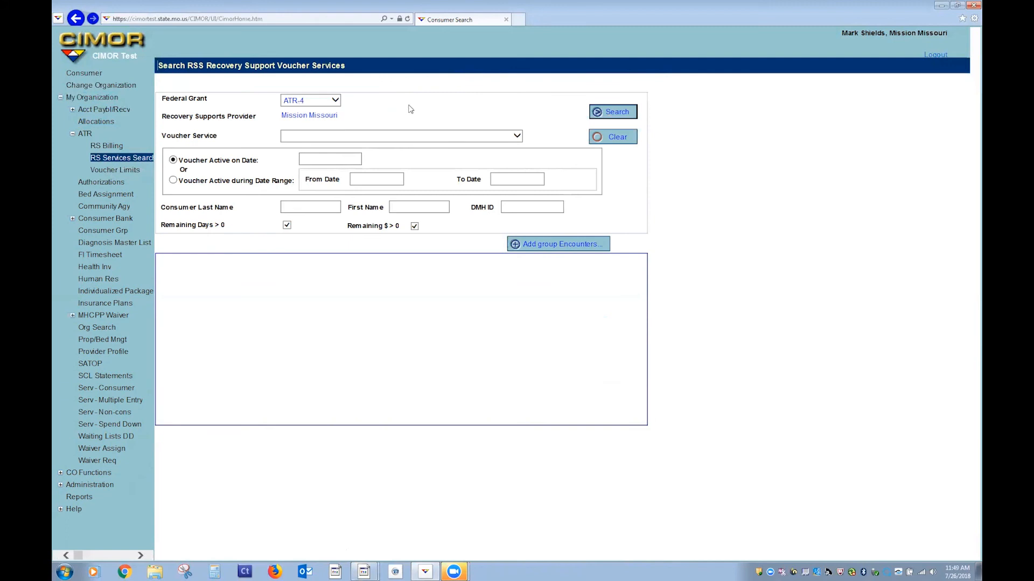
pyautogui.click(109, 161)
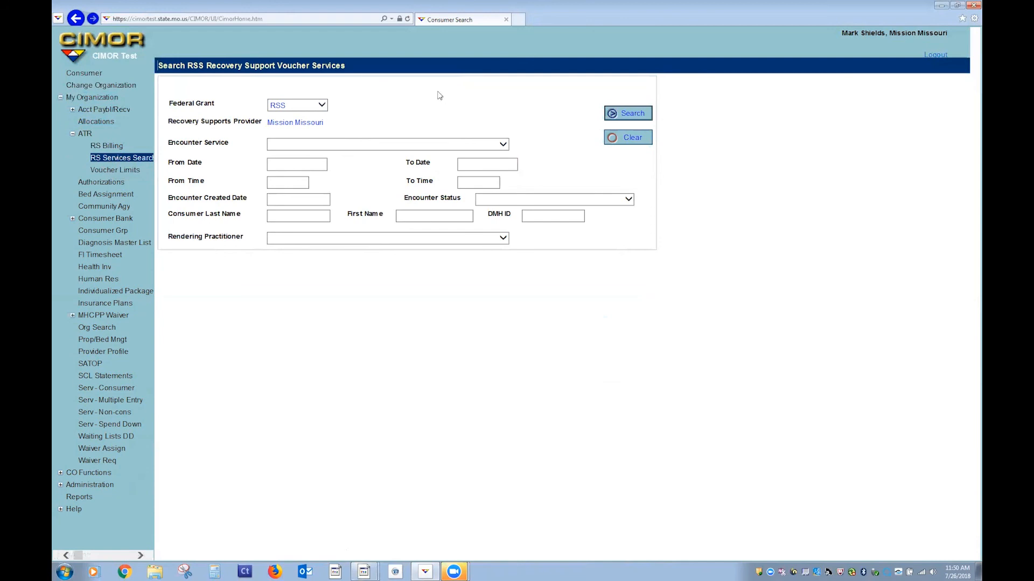
pyautogui.click(421, 144)
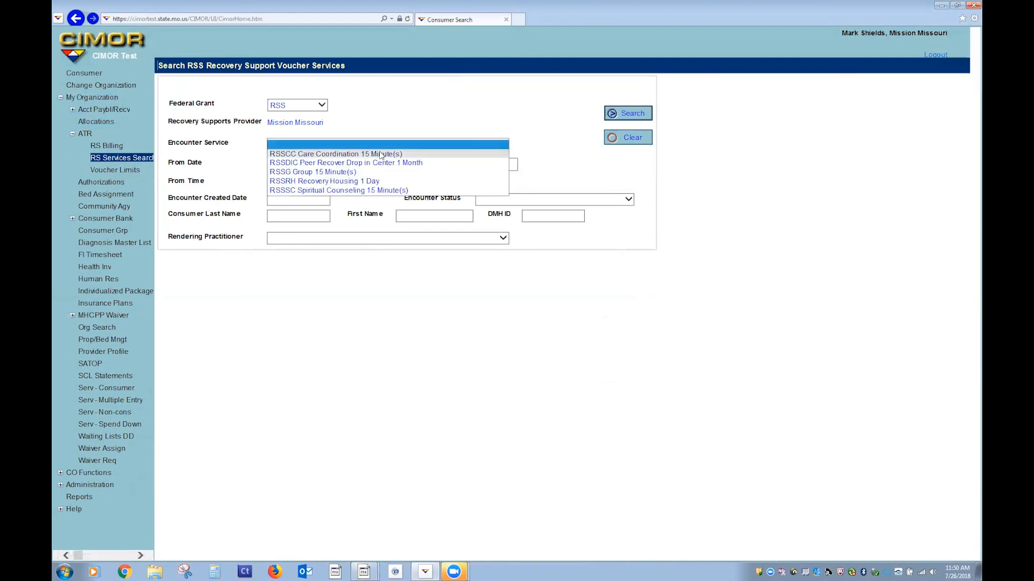
pyautogui.click(350, 154)
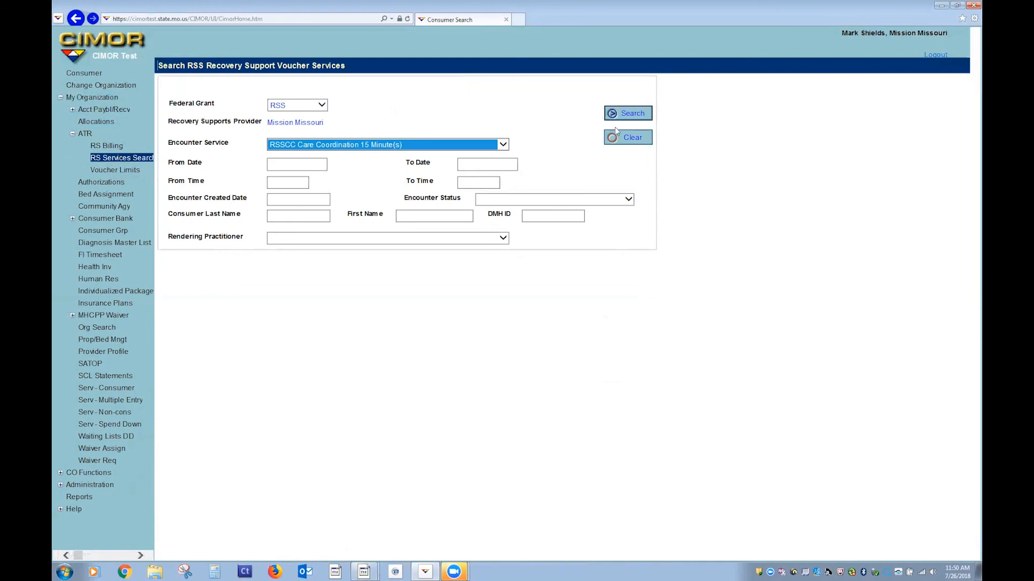
pyautogui.click(630, 116)
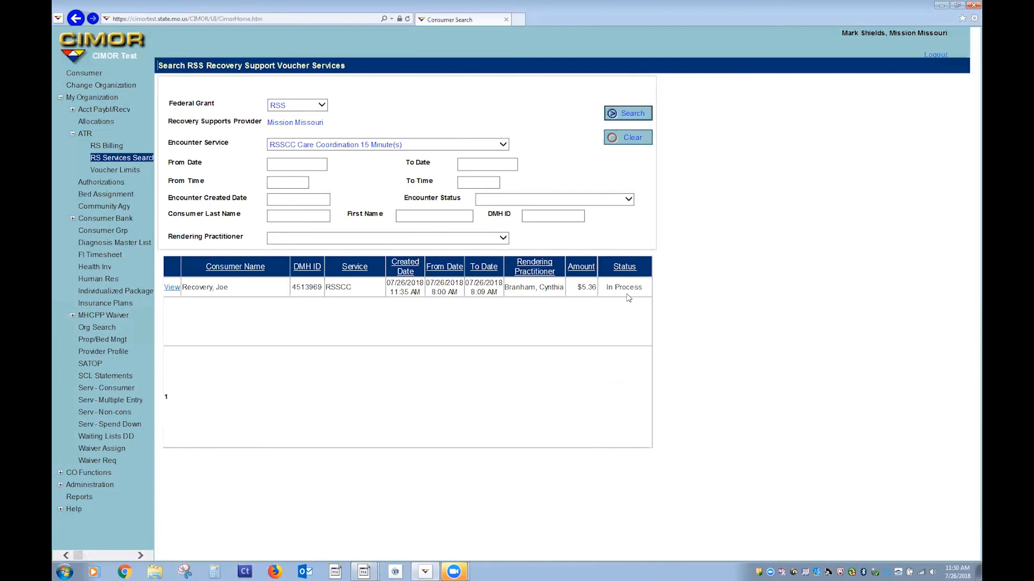
# Check the encounter status options and search RSS encounters for RSSG Group 15 Minute(s)
pyautogui.click(627, 200)
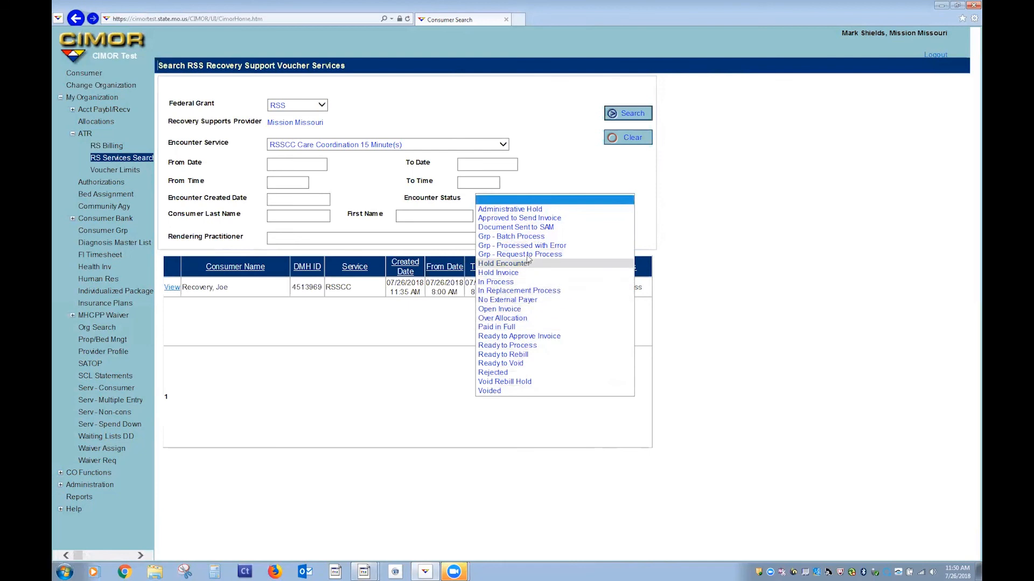
pyautogui.click(692, 211)
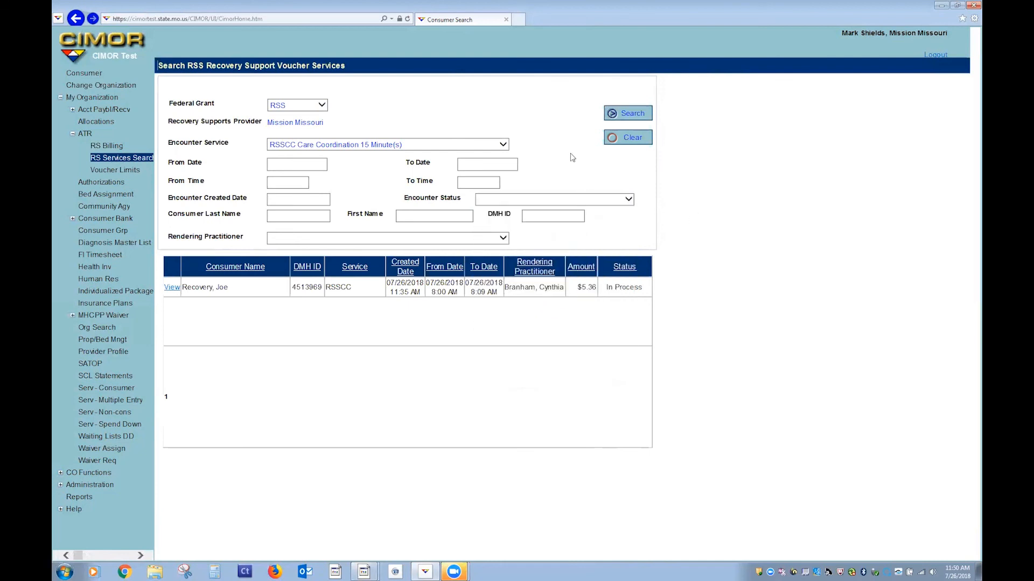
pyautogui.click(468, 146)
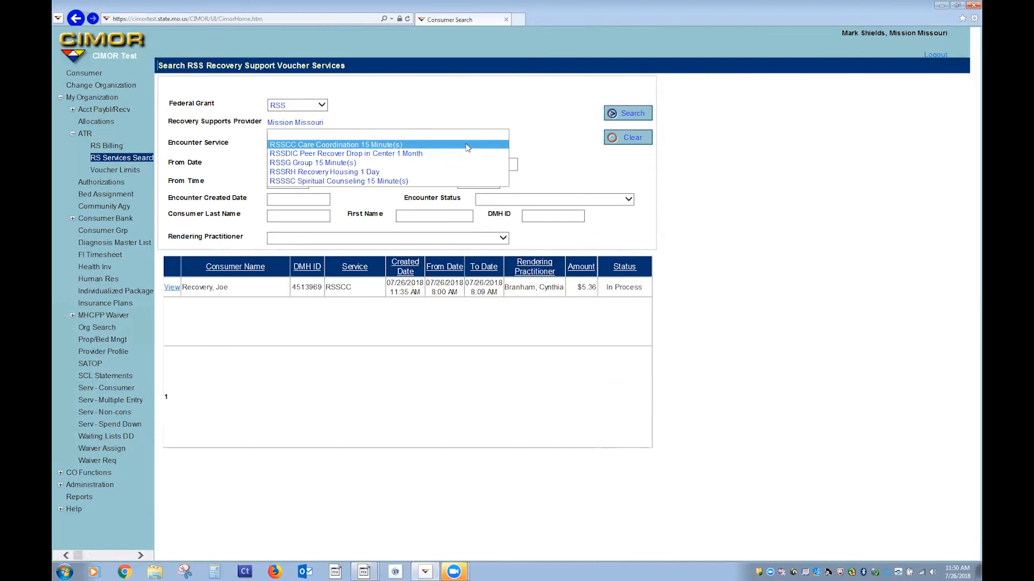
pyautogui.click(379, 163)
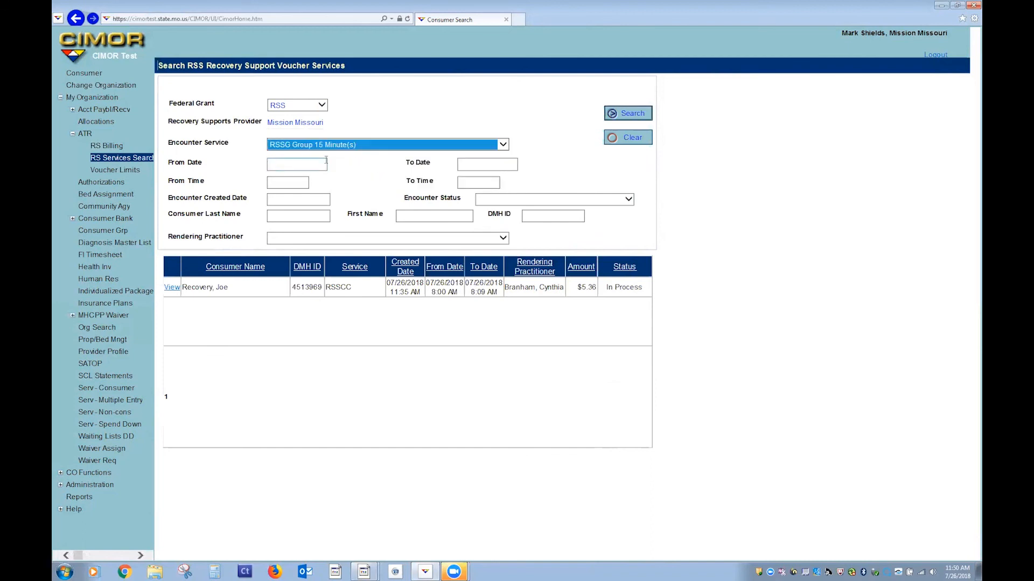
pyautogui.click(638, 115)
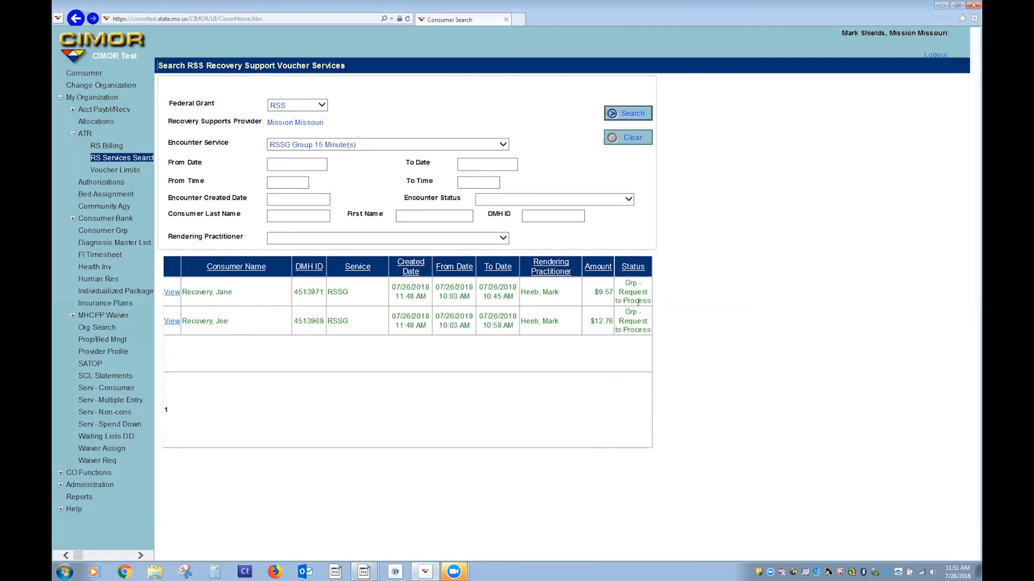
# Examine the available encounter status choices against the statuses of the listed group encounters
pyautogui.click(628, 200)
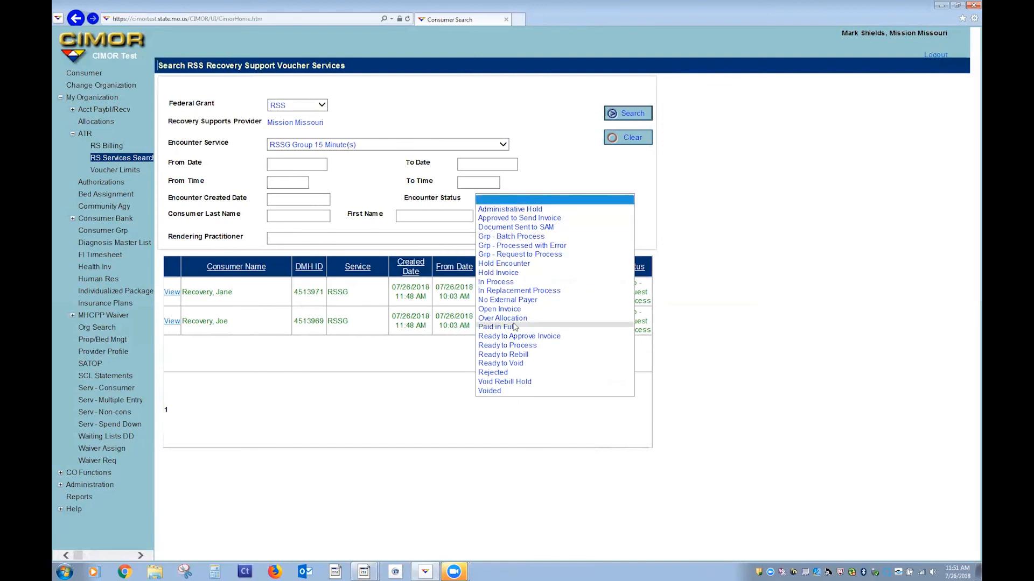
pyautogui.click(404, 354)
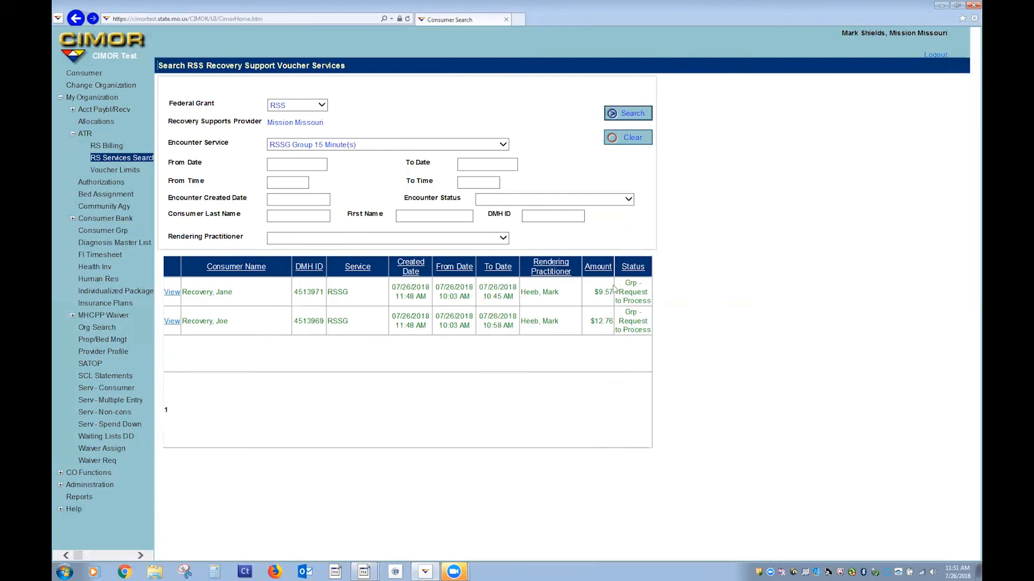
pyautogui.click(629, 200)
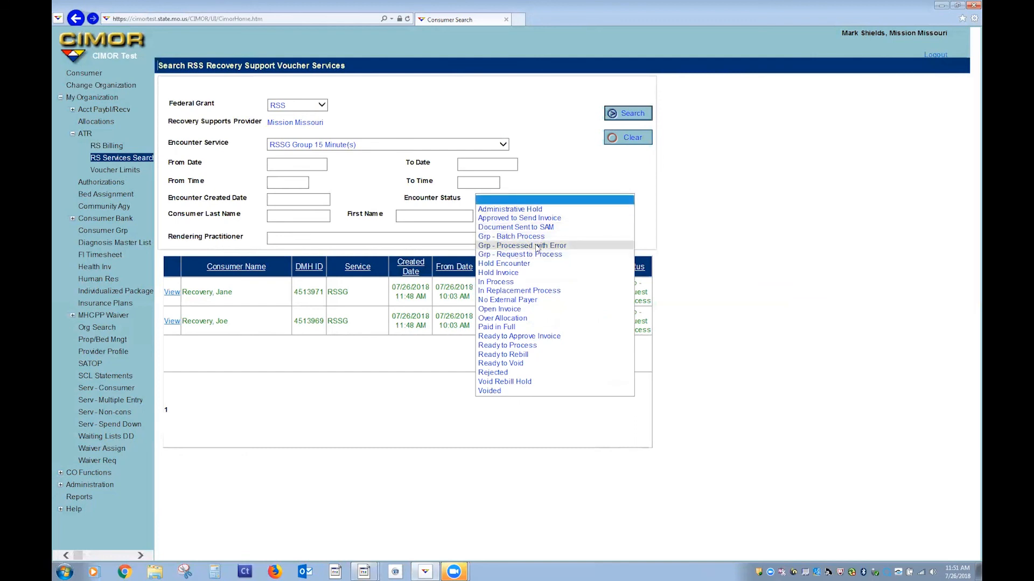
pyautogui.click(444, 351)
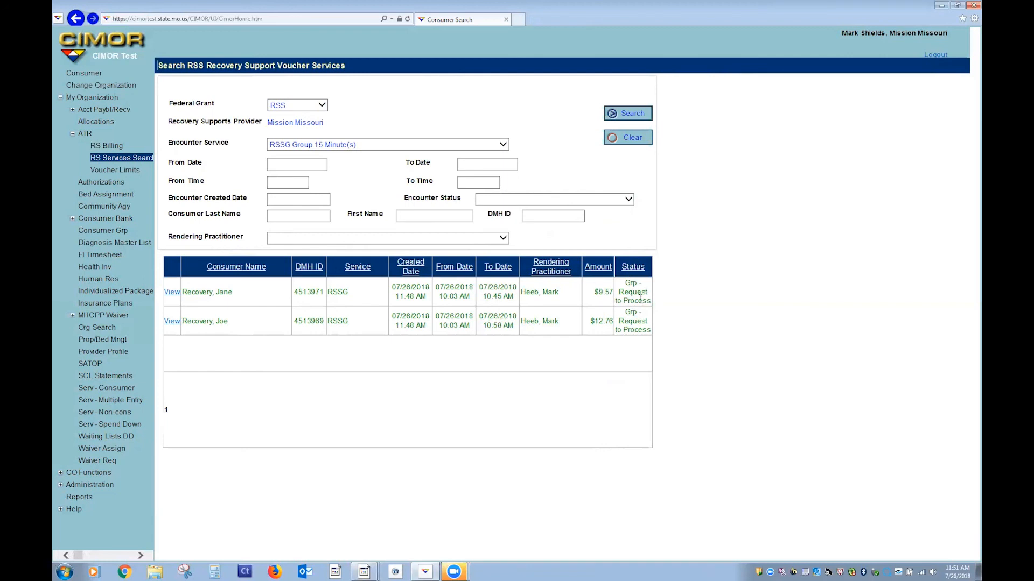
# View the first-listed consumer's group encounter request, including its service notes and error description, and return to the search results
pyautogui.click(173, 293)
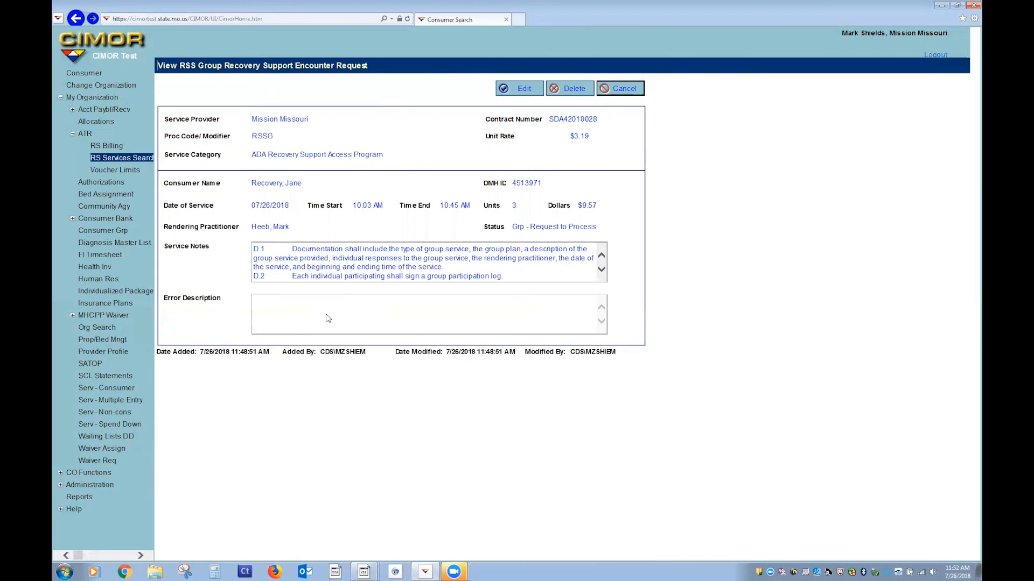
pyautogui.click(628, 92)
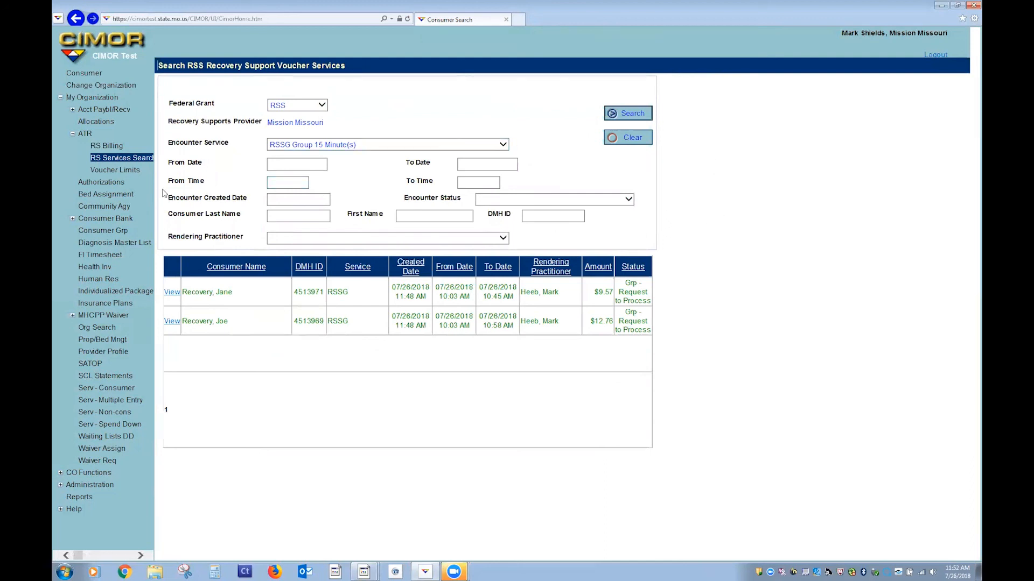
pyautogui.click(108, 160)
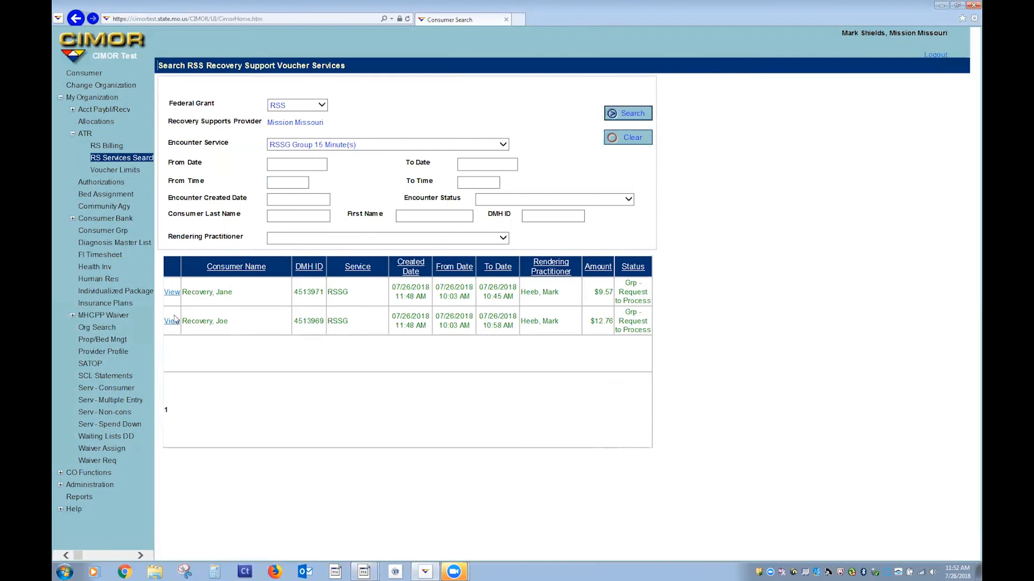
# Open the DMH Invoice search under Acct Paybl/Recv and set the Division to ADA
pyautogui.click(77, 110)
pyautogui.click(73, 110)
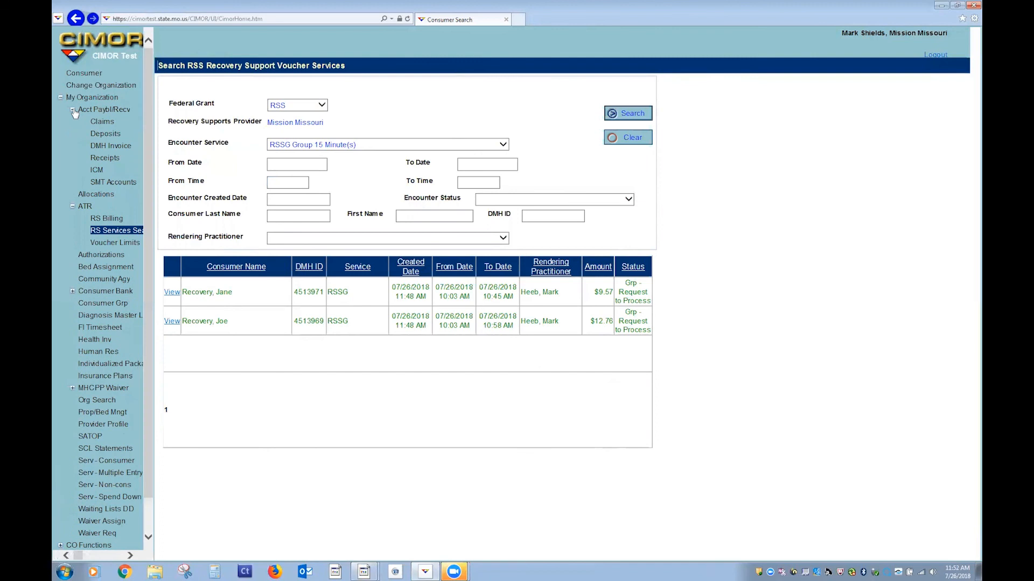
pyautogui.click(110, 147)
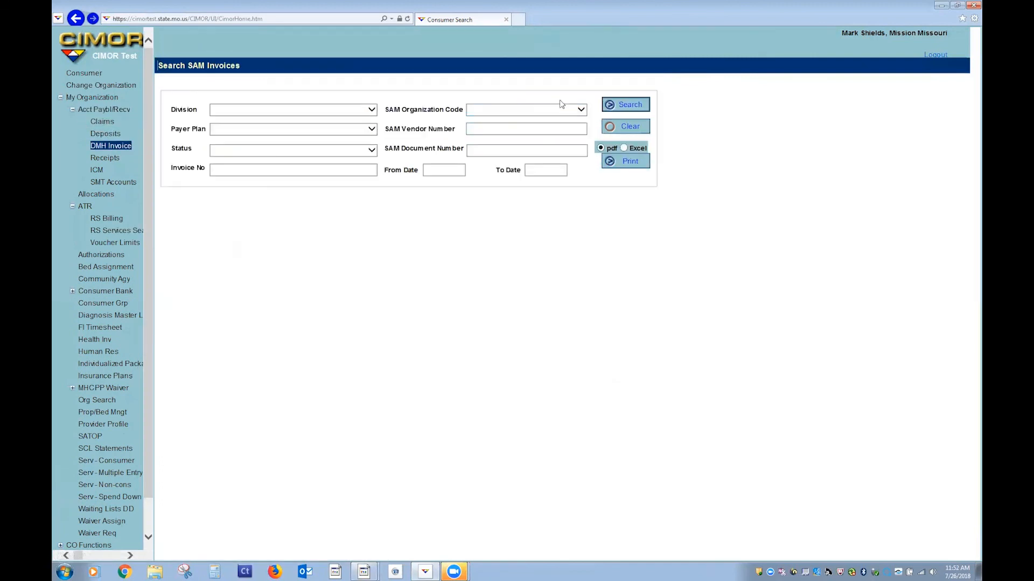
pyautogui.click(353, 111)
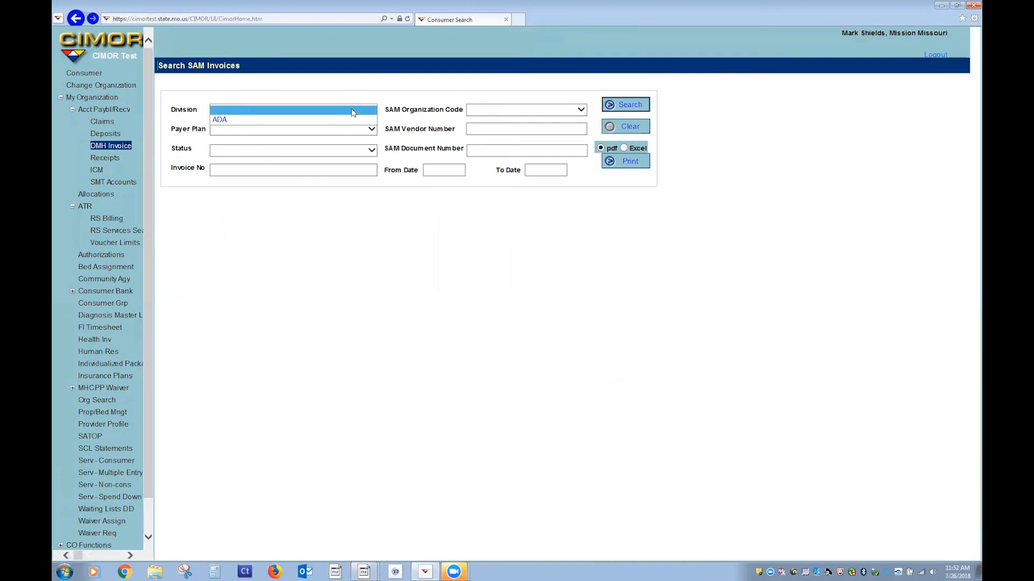
pyautogui.click(215, 119)
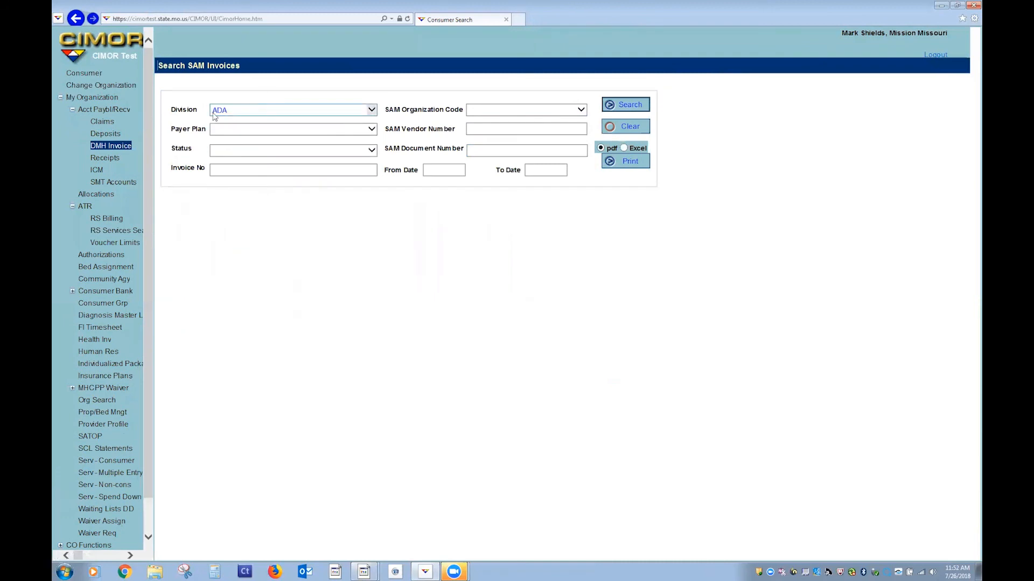